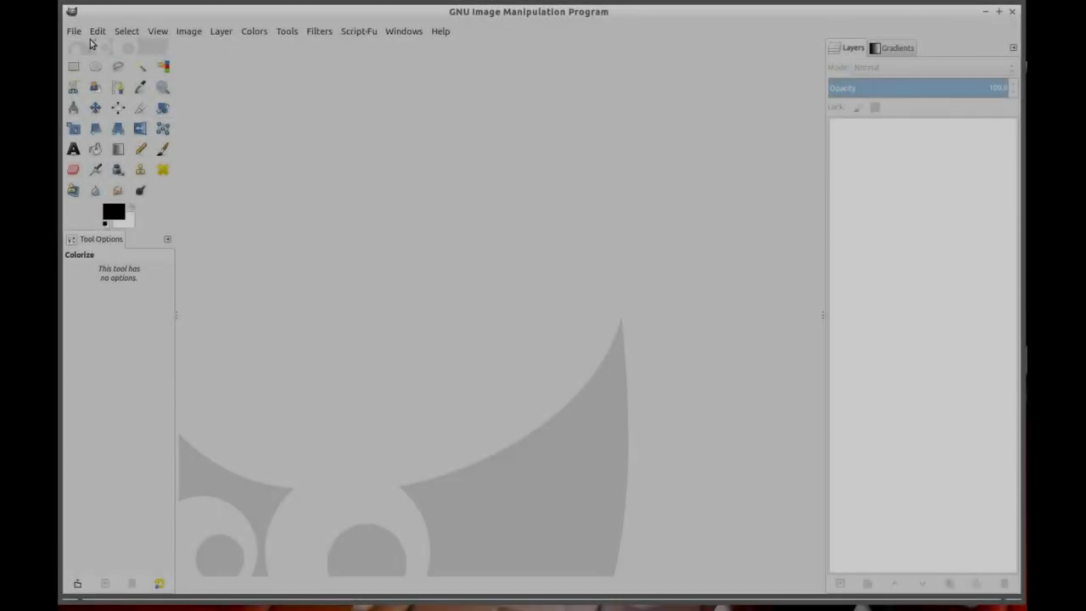
Step: Open leaf.jpg from the tutorial10 folder as a new image
click(74, 31)
click(85, 75)
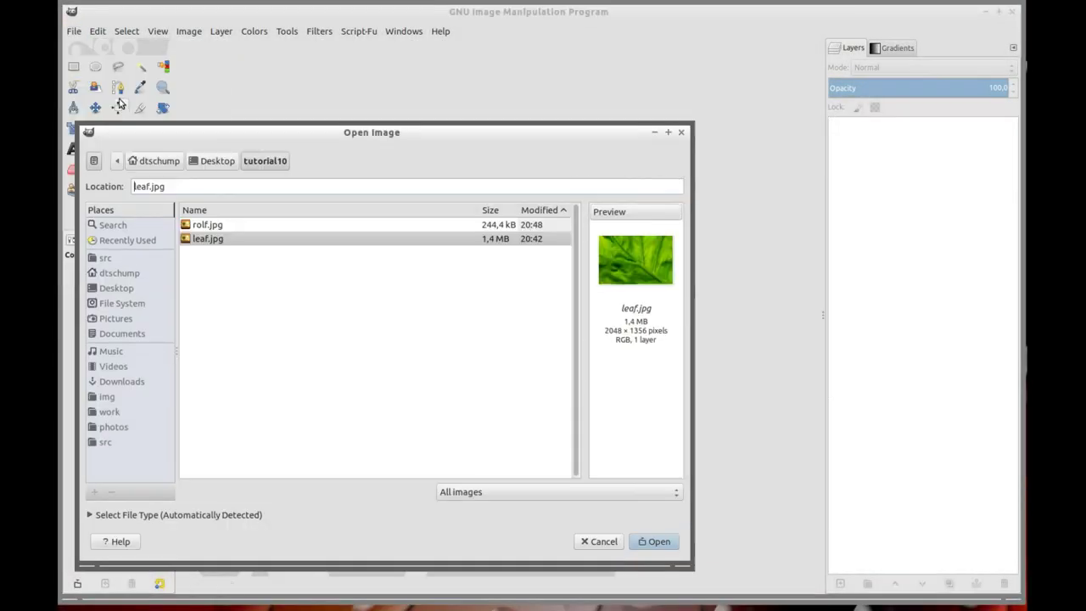
double_click(206, 237)
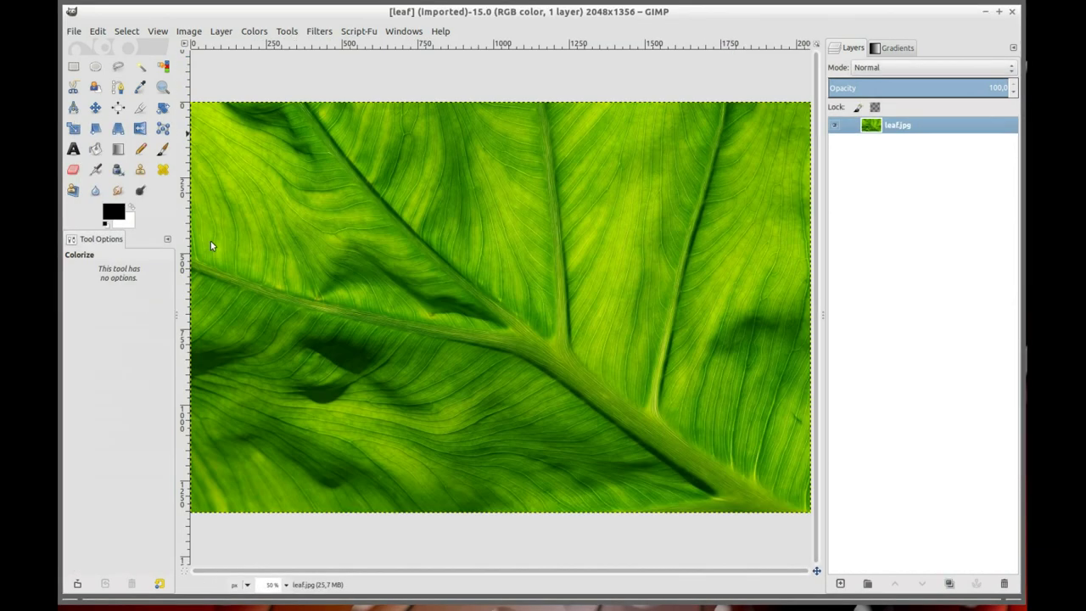
click(326, 34)
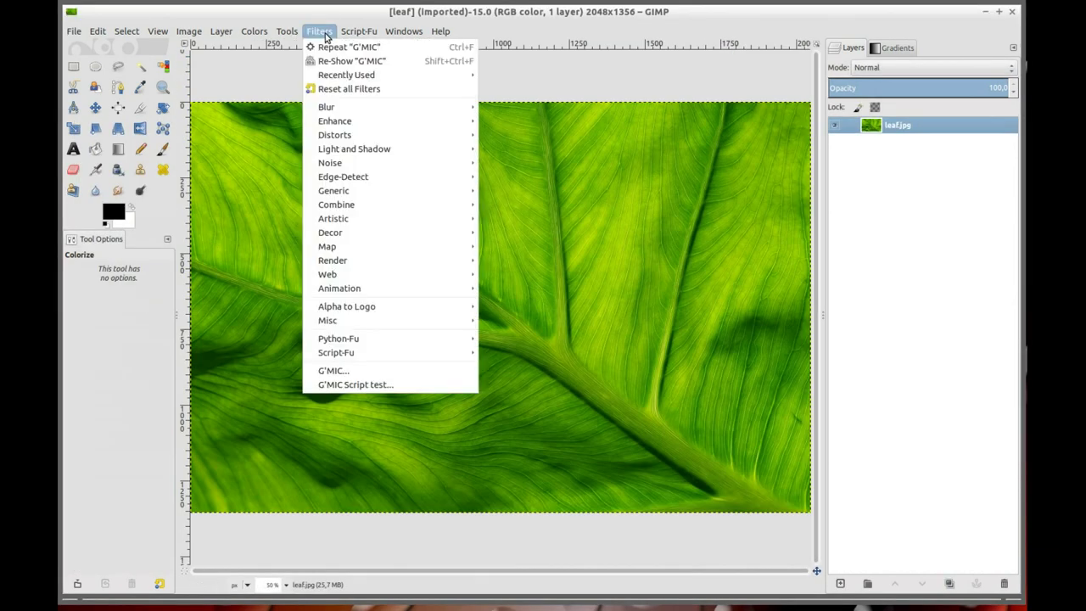
Step: Apply G'MIC Drop water with lower refraction, denser smaller drops and less shape variability
click(350, 374)
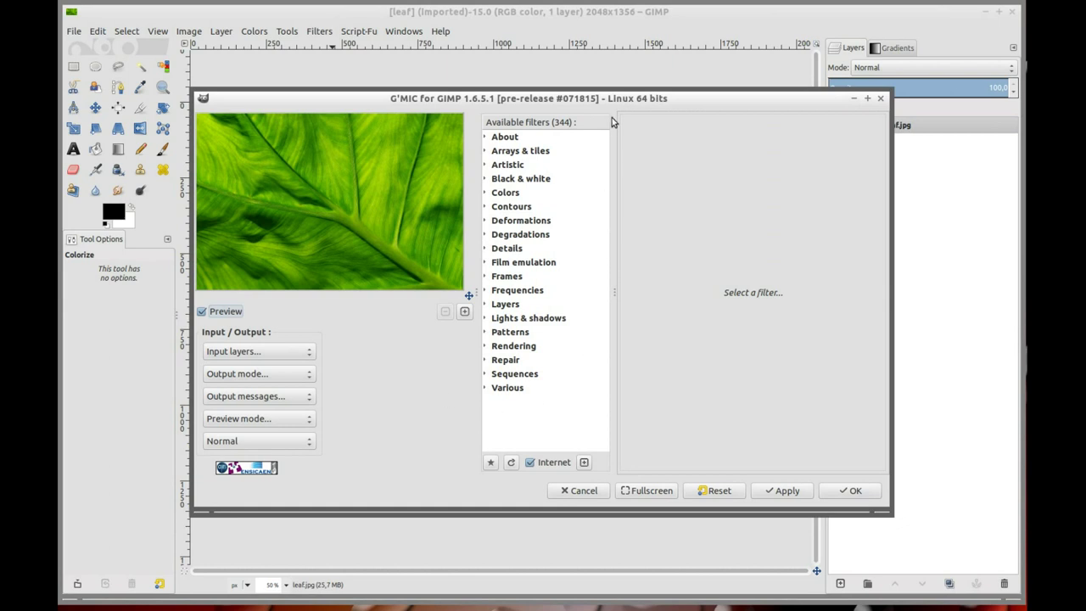
click(487, 223)
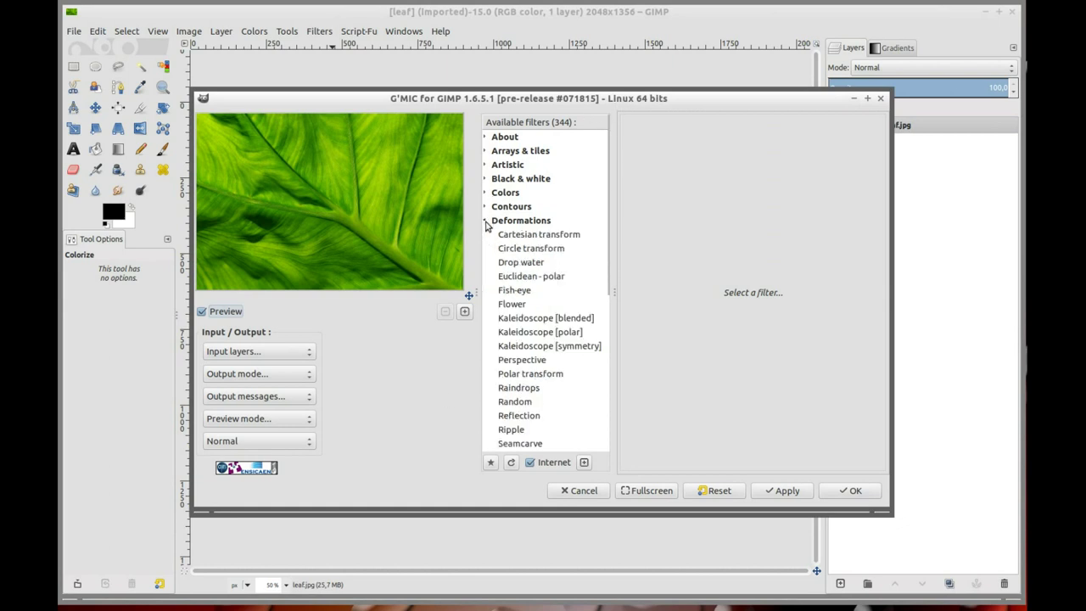
click(510, 262)
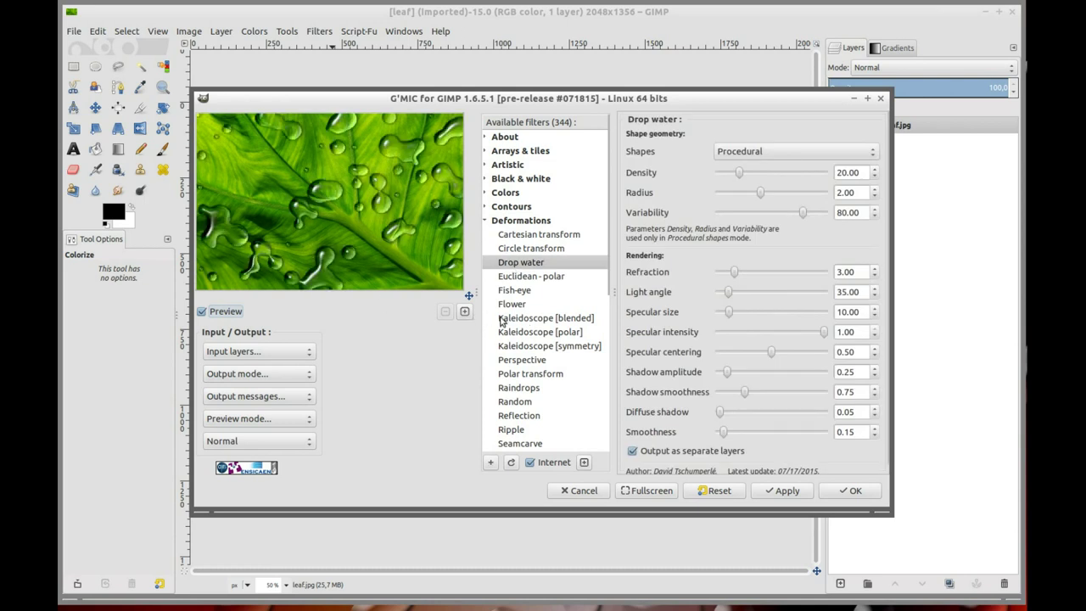
drag(725, 274, 732, 291)
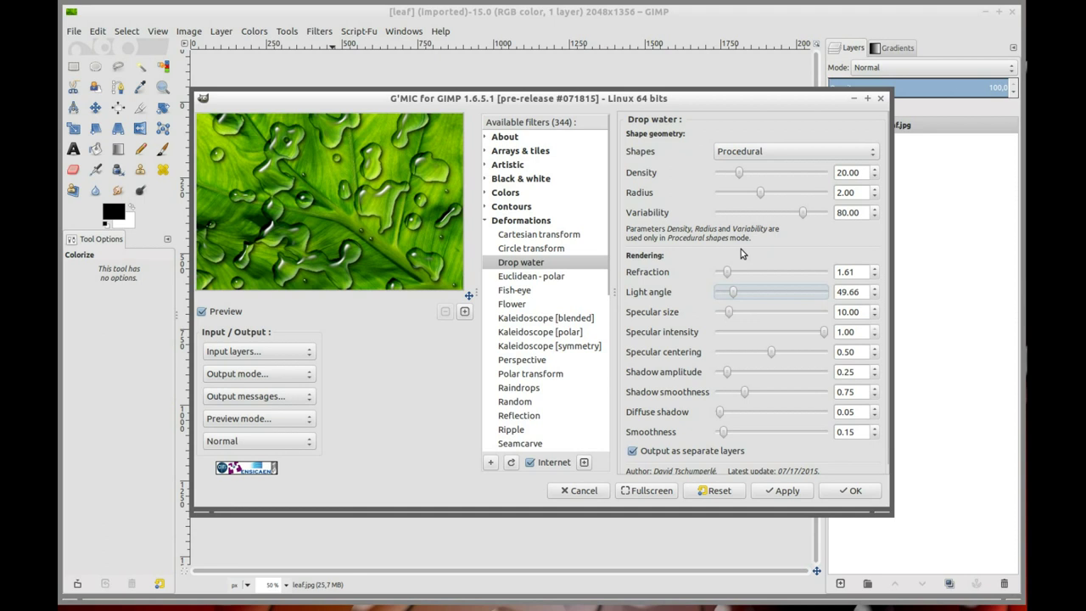
mouse_move(742, 173)
mouse_down()
mouse_move(757, 174)
mouse_move(745, 194)
mouse_up()
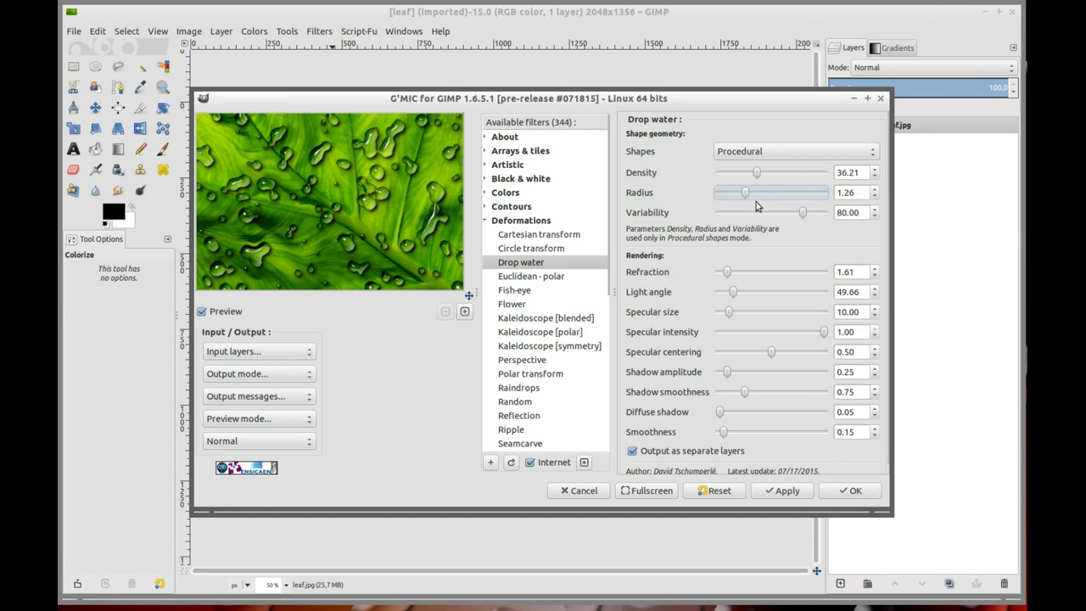
drag(800, 213, 772, 214)
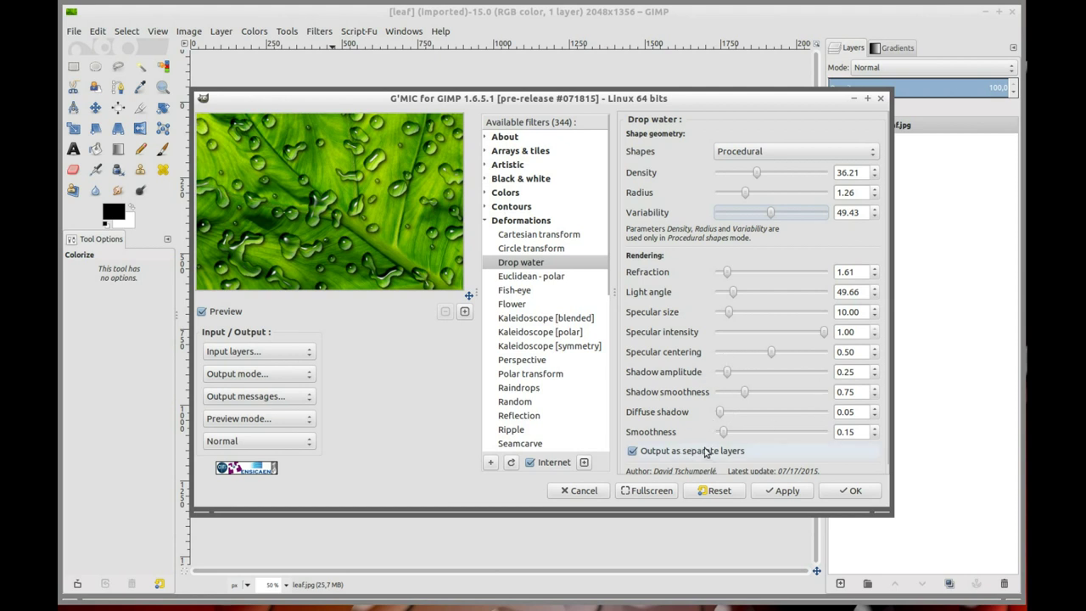
click(837, 491)
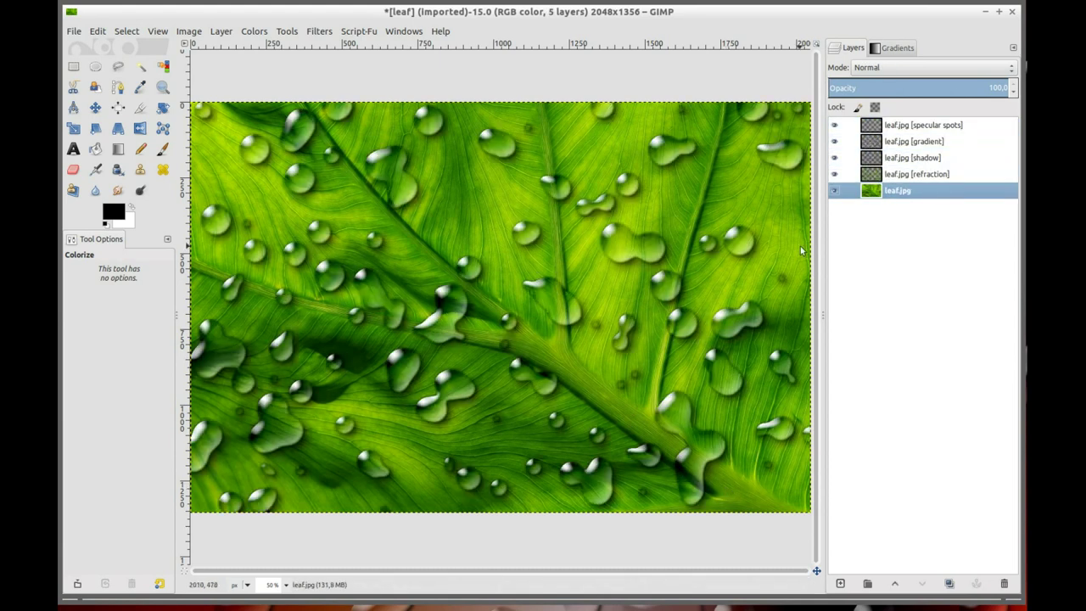
click(834, 194)
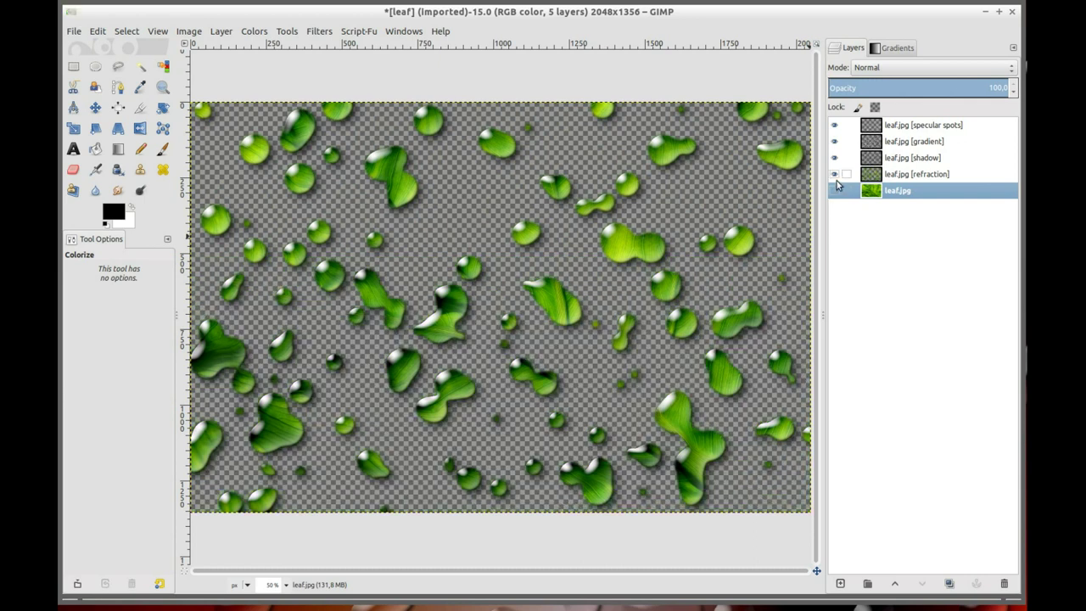
click(834, 174)
click(833, 158)
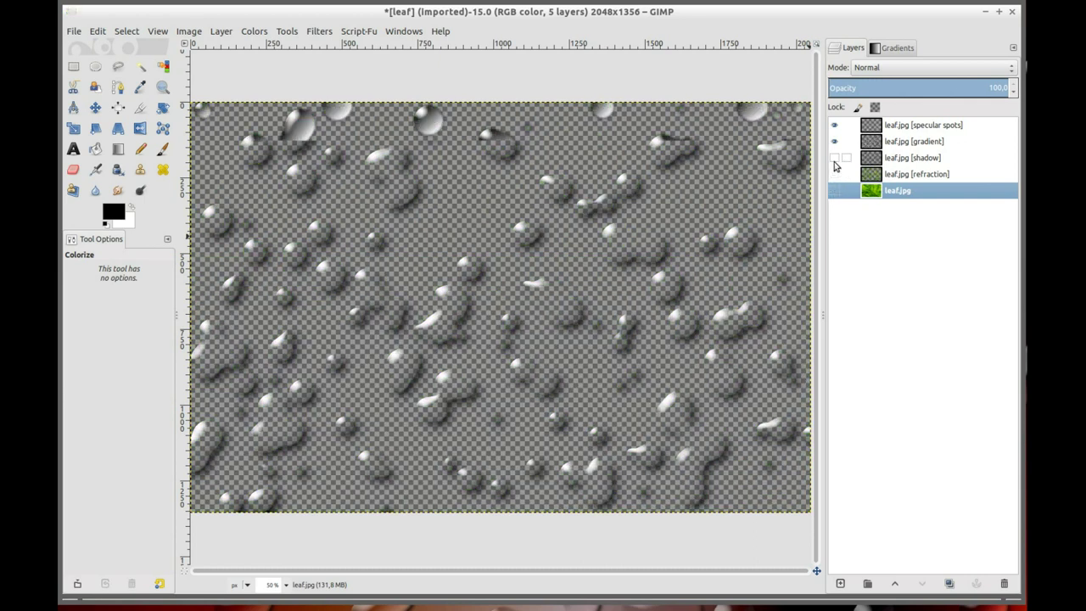
click(834, 142)
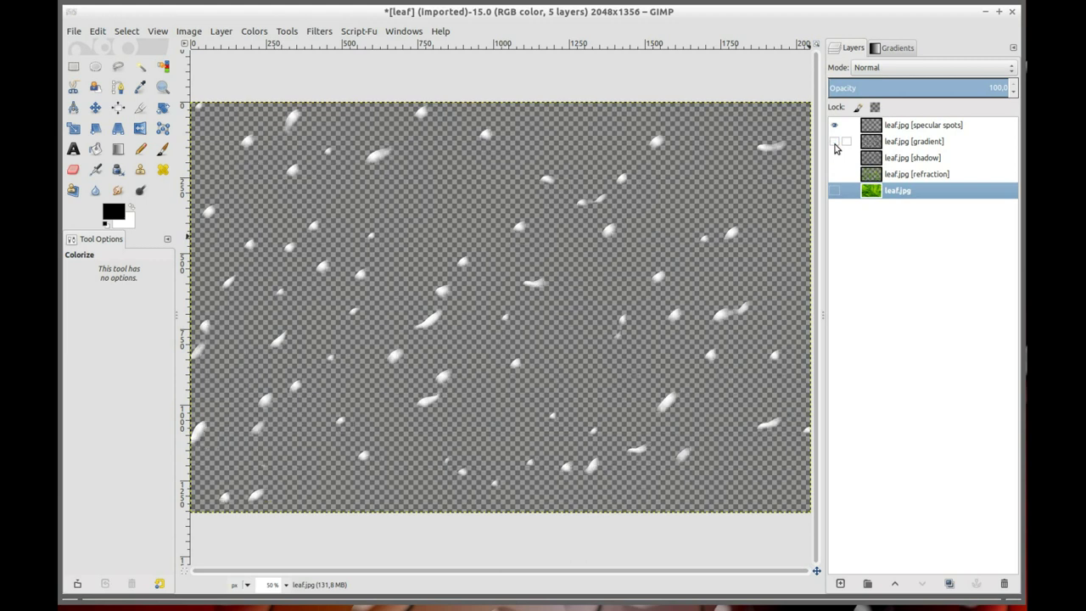
click(834, 126)
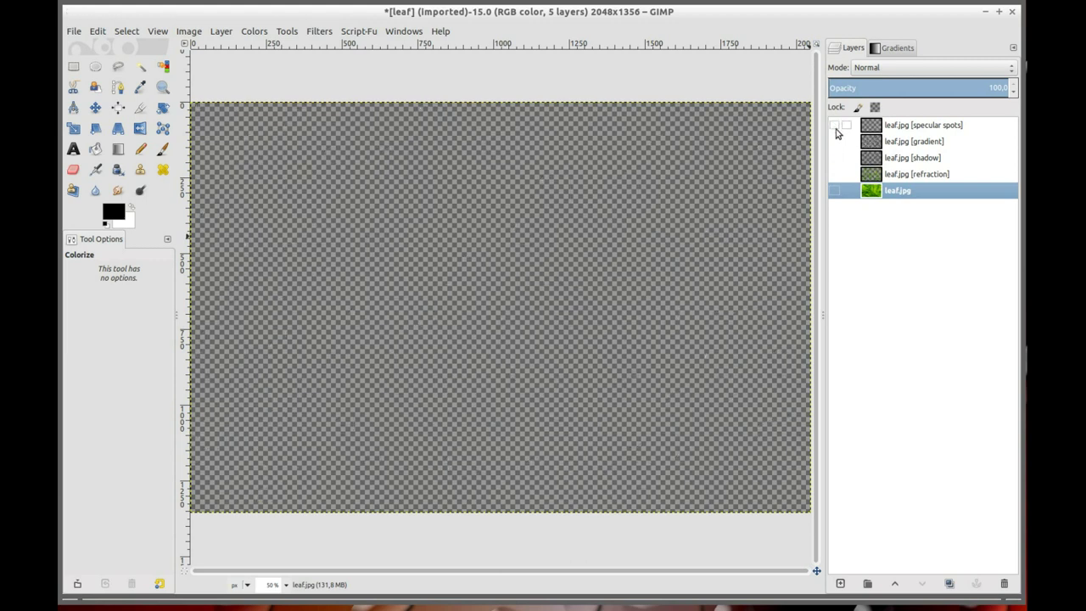
shift+click(835, 127)
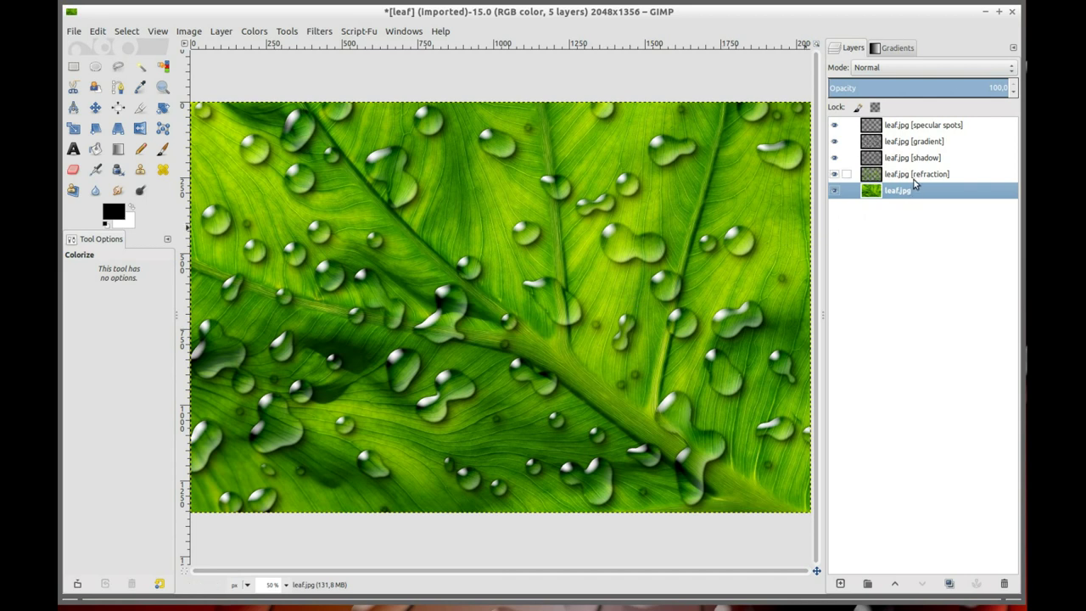
Step: Lower the shadow layer to about 57% and specular spots layer to 73.4% opacity
click(915, 160)
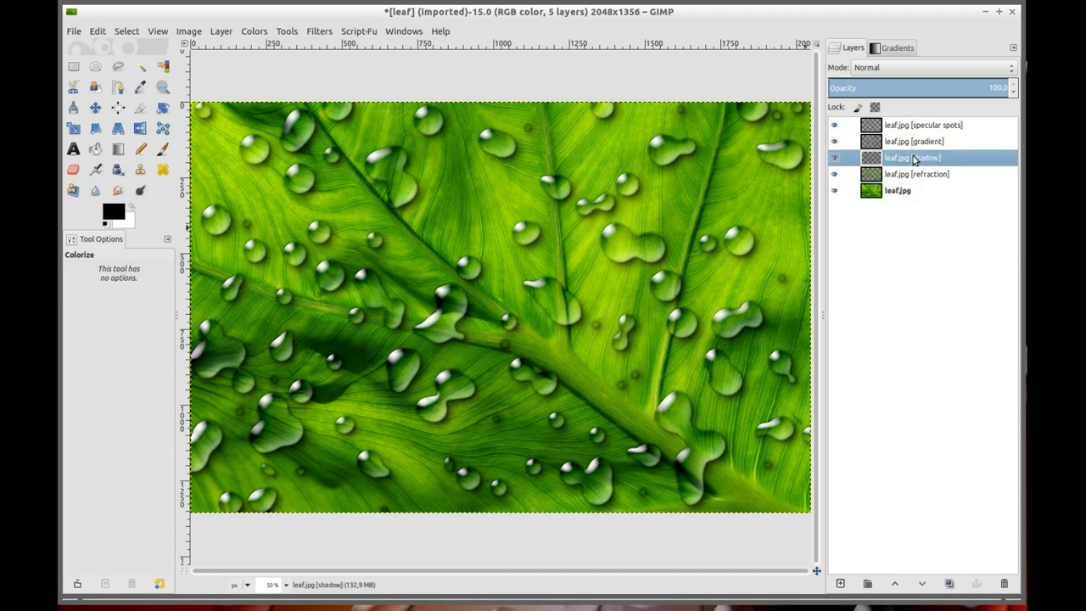
click(925, 88)
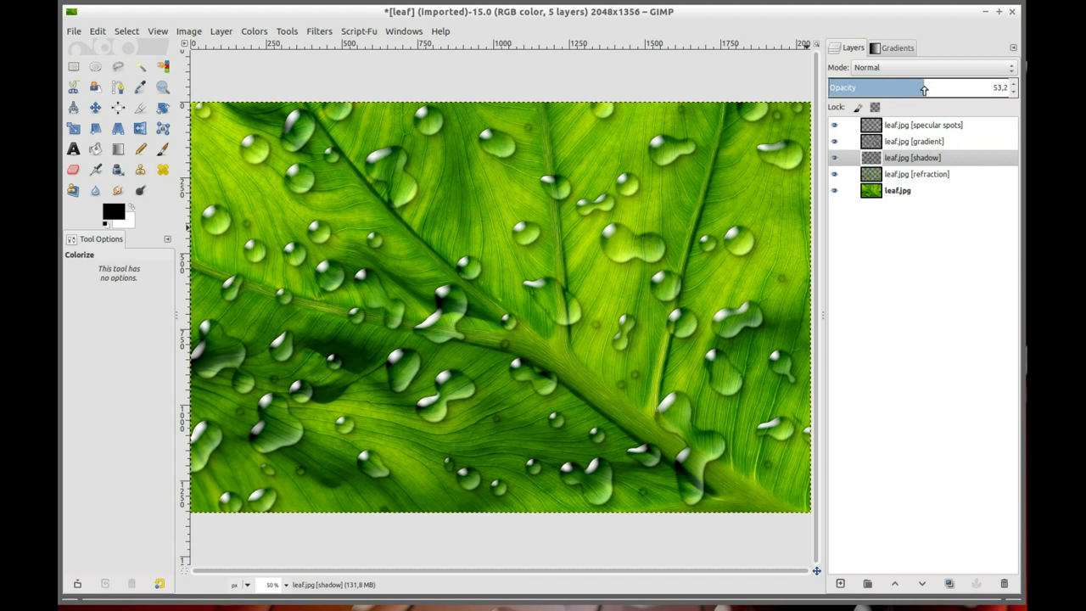
drag(943, 89, 934, 90)
click(914, 125)
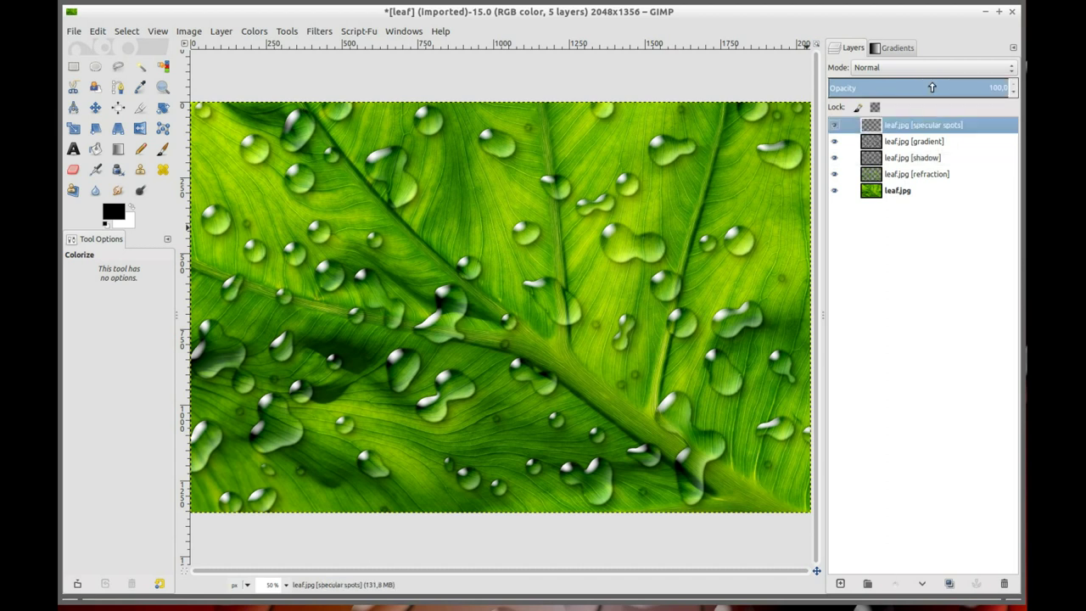
click(927, 88)
drag(927, 88, 959, 88)
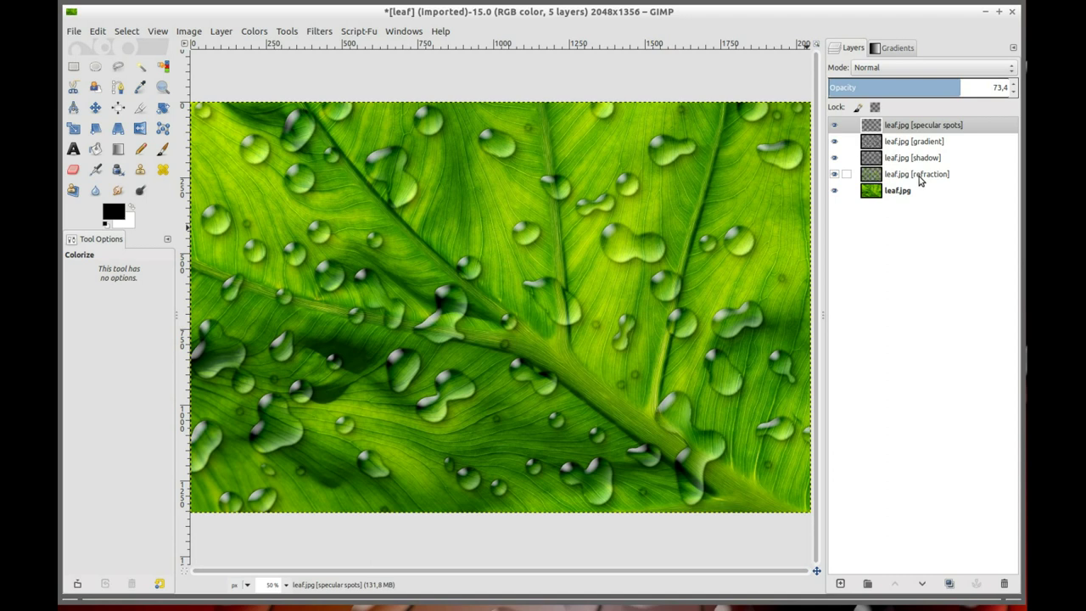
click(920, 177)
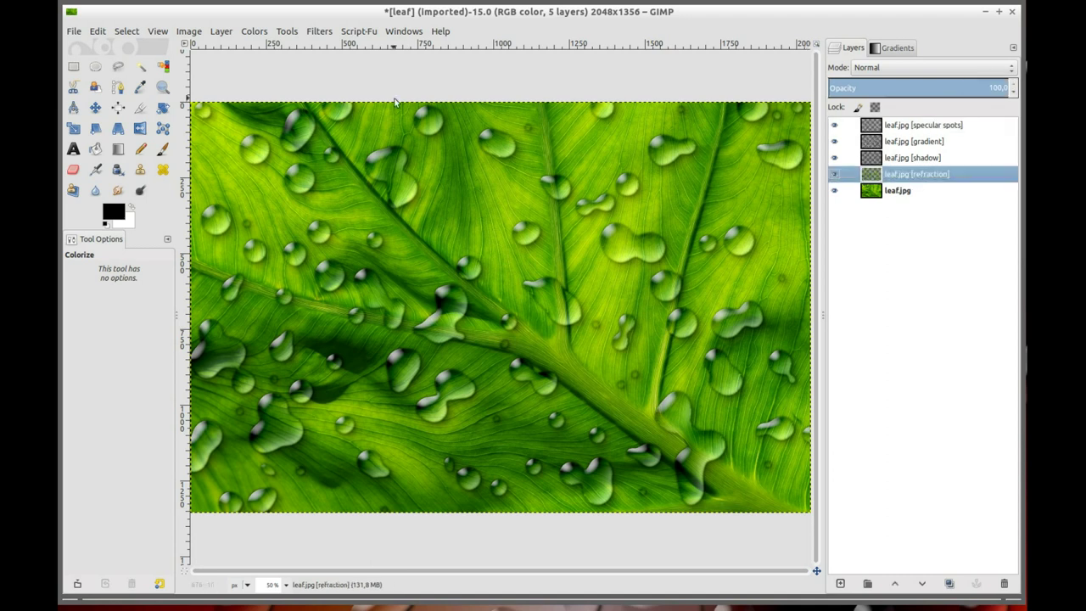
Step: Colorize the refraction layer less saturated and lighter, drop its opacity to about 55%, and close the image
click(218, 33)
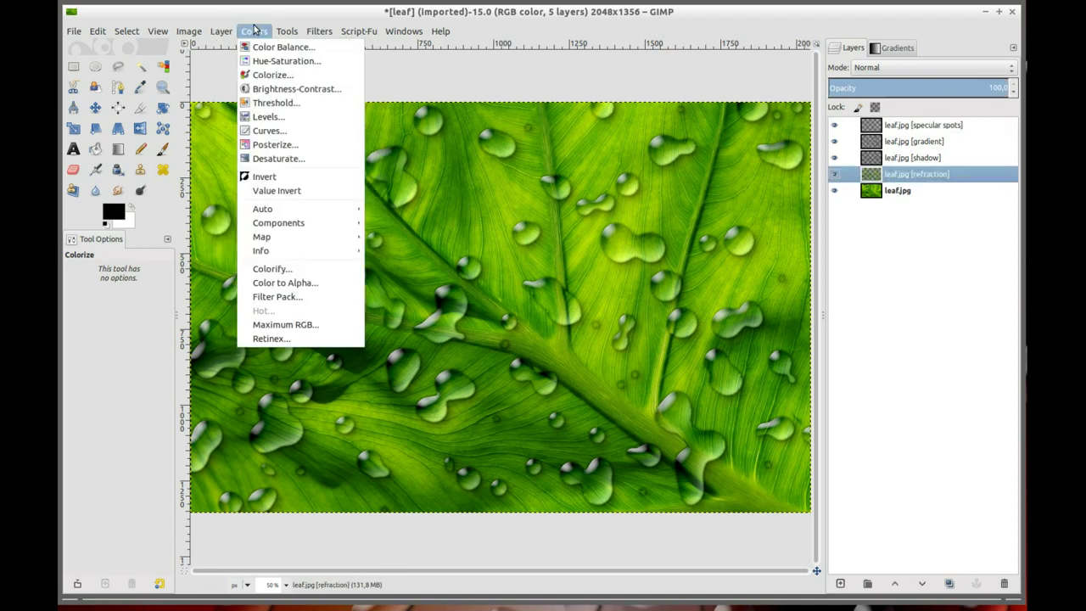
click(271, 74)
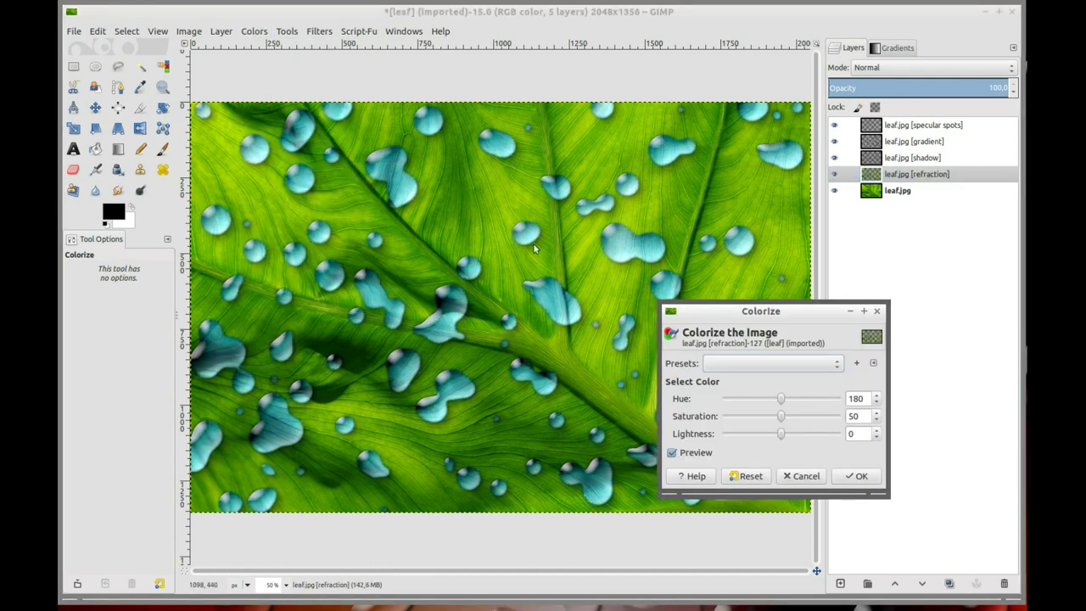
drag(748, 316, 843, 325)
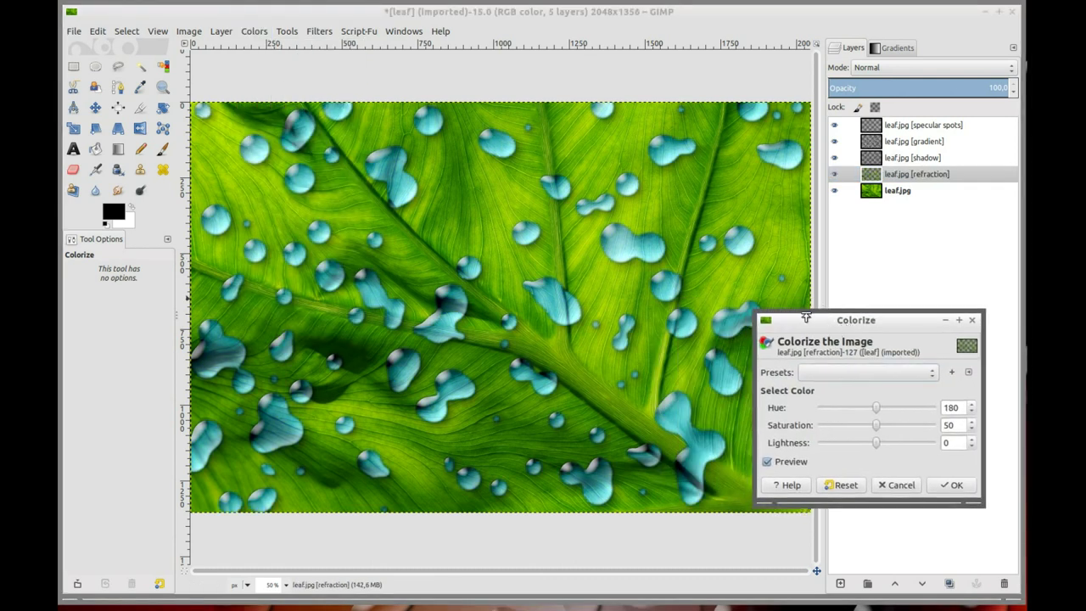
mouse_move(880, 431)
mouse_down()
mouse_move(859, 432)
mouse_move(883, 445)
mouse_up()
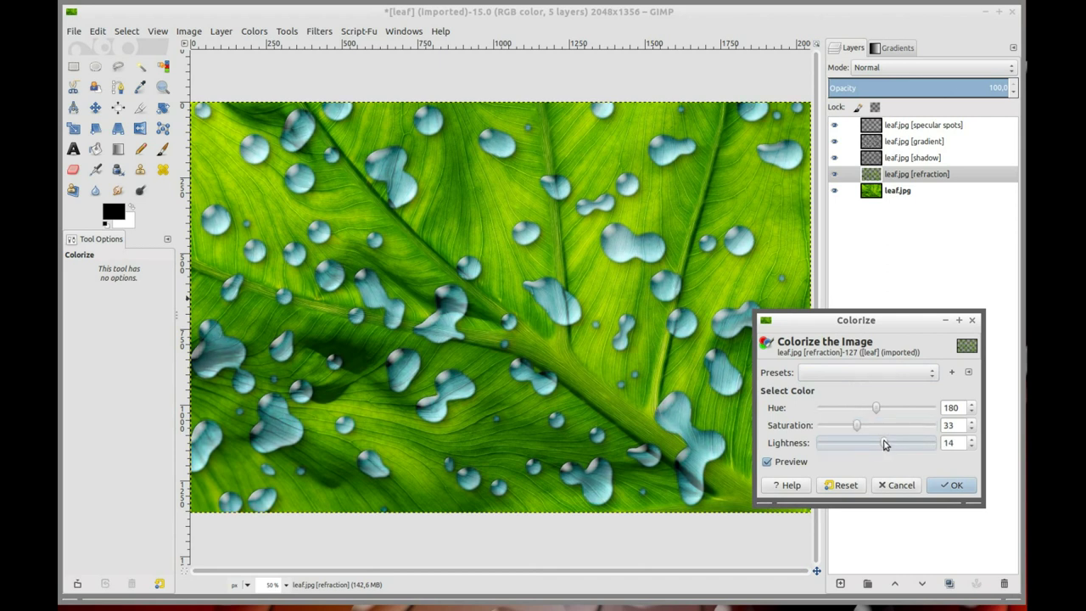
click(950, 486)
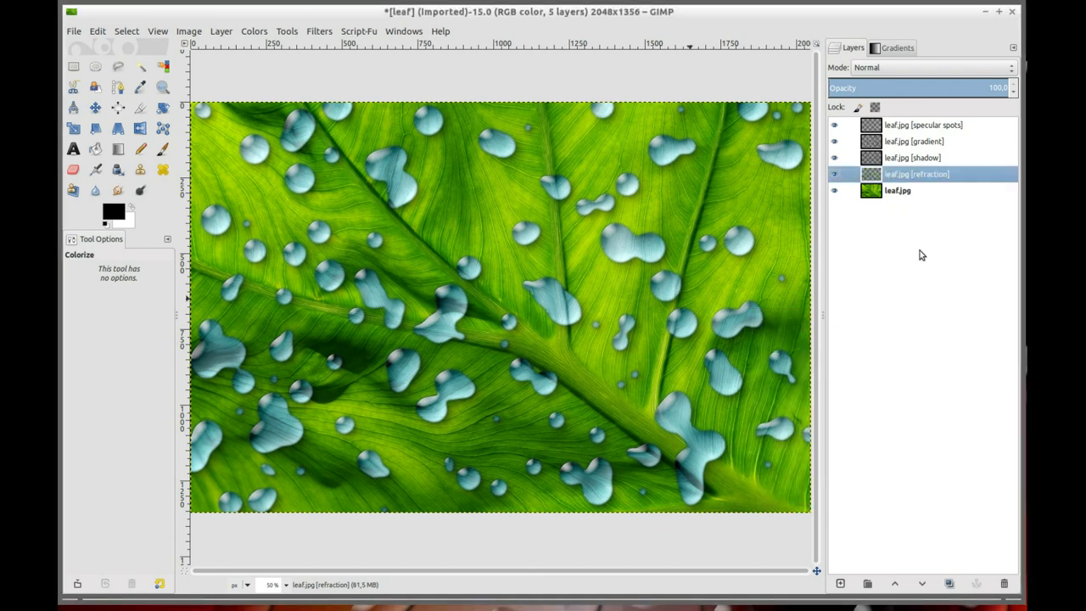
click(943, 87)
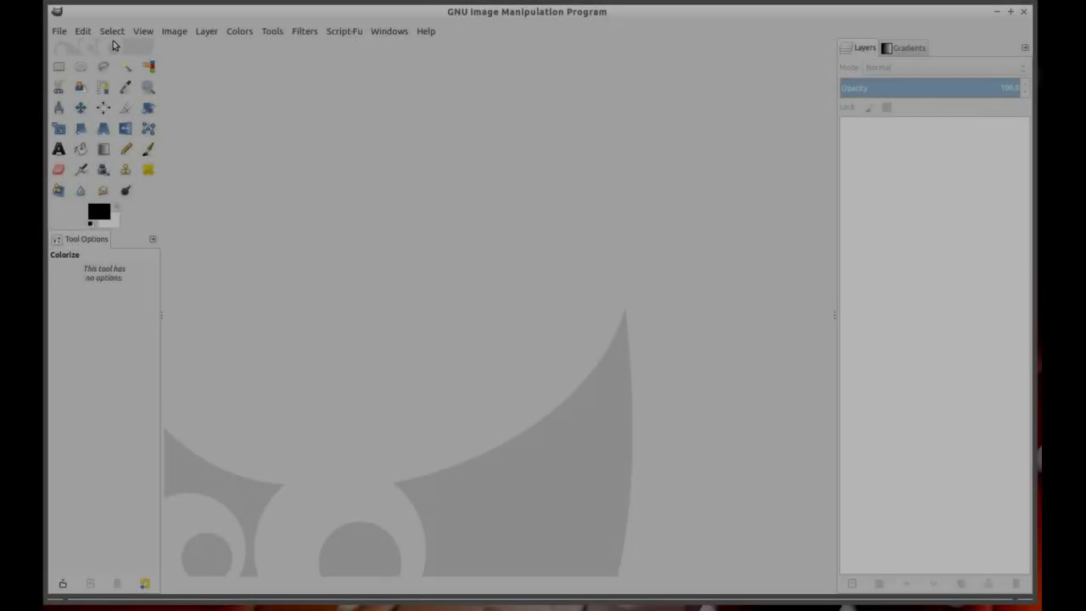
click(60, 31)
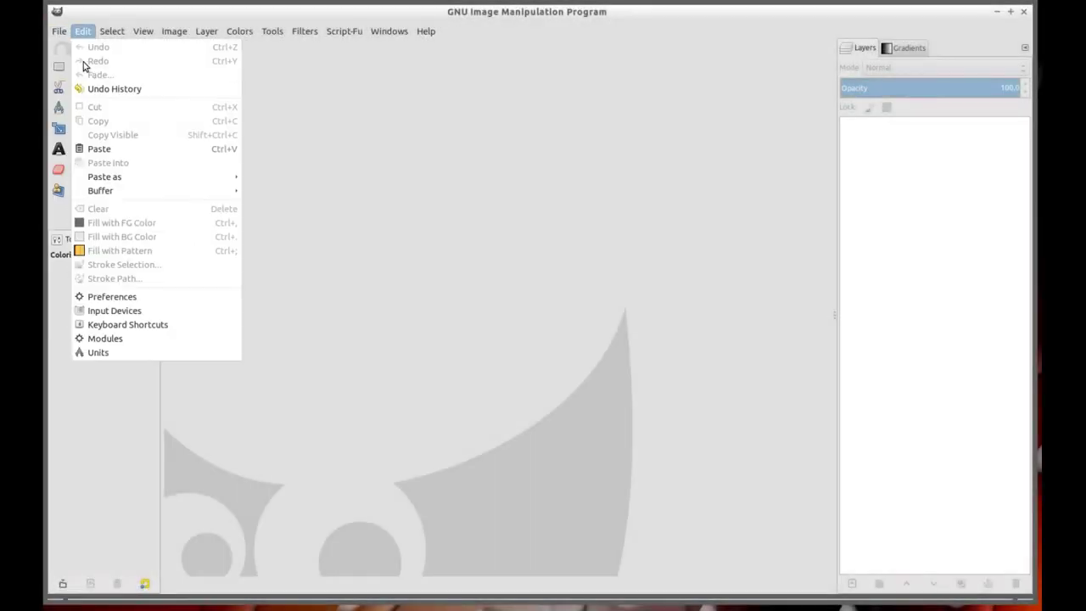
Step: Open portrait.jpg and bring up the New Layer settings
click(72, 77)
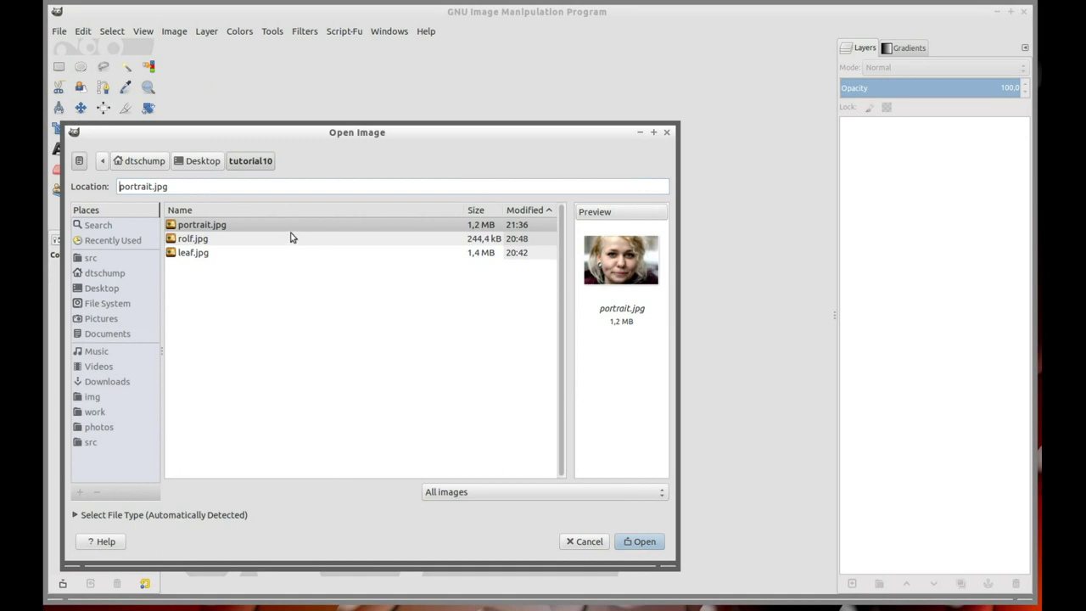
double_click(259, 228)
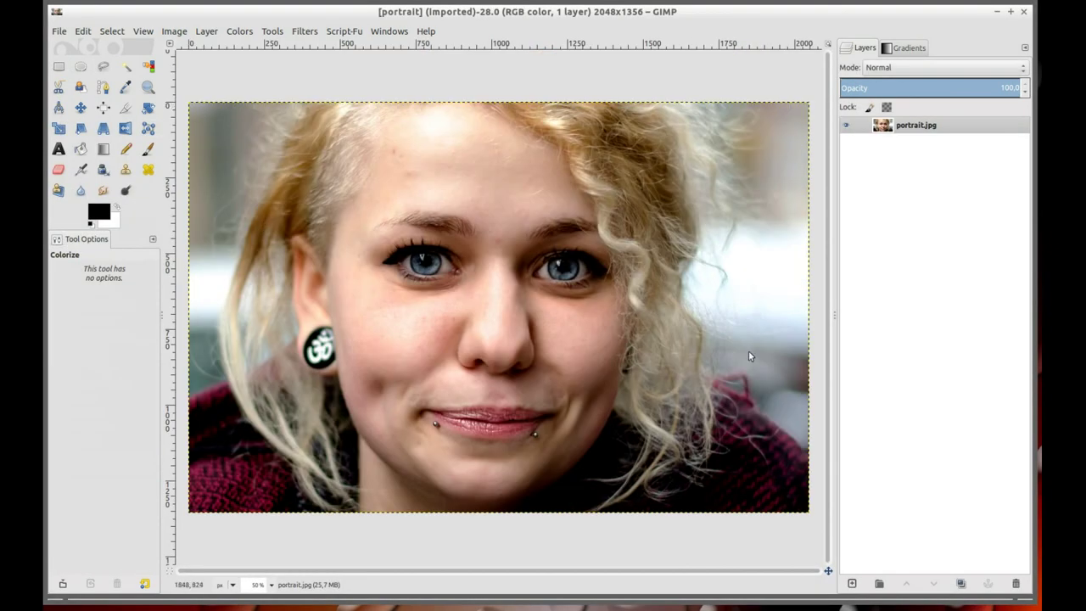
click(851, 583)
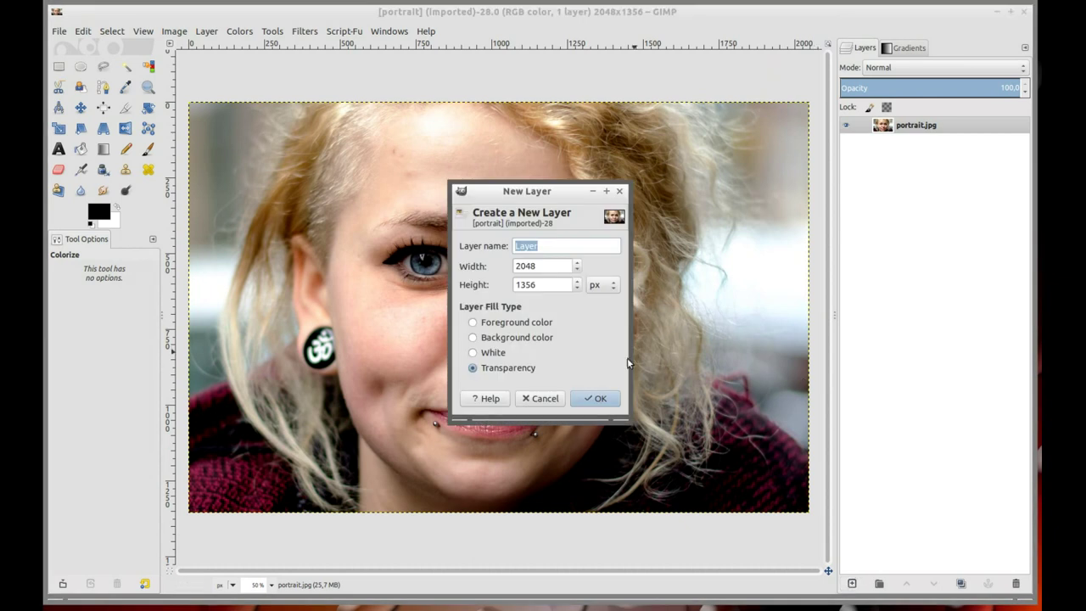
Step: On a new transparent layer, paint a wavy black stroke with a size-326 brush and fill the right side black
click(600, 398)
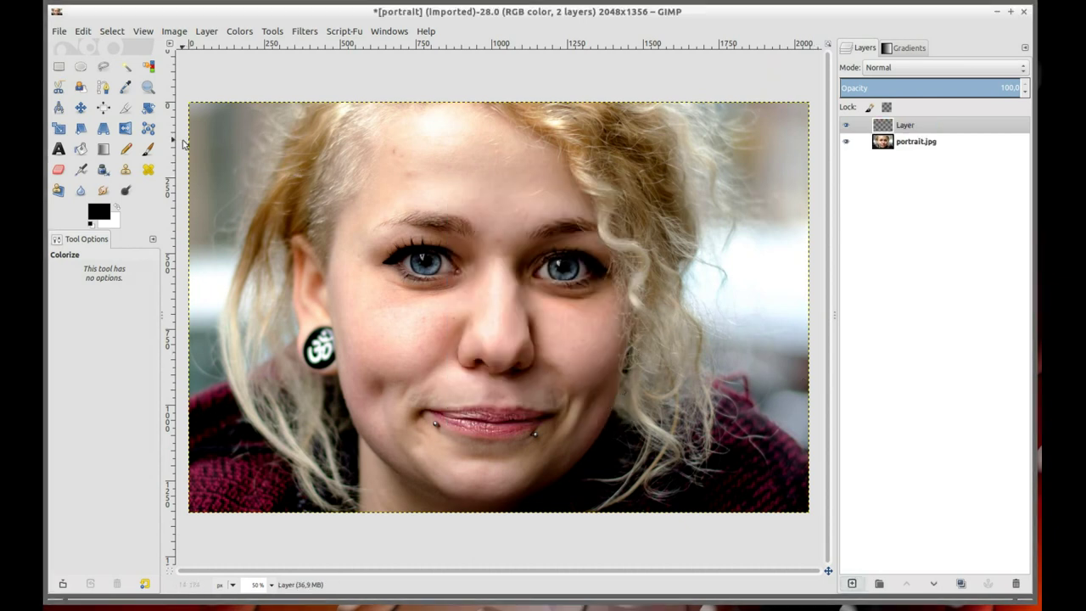
click(148, 148)
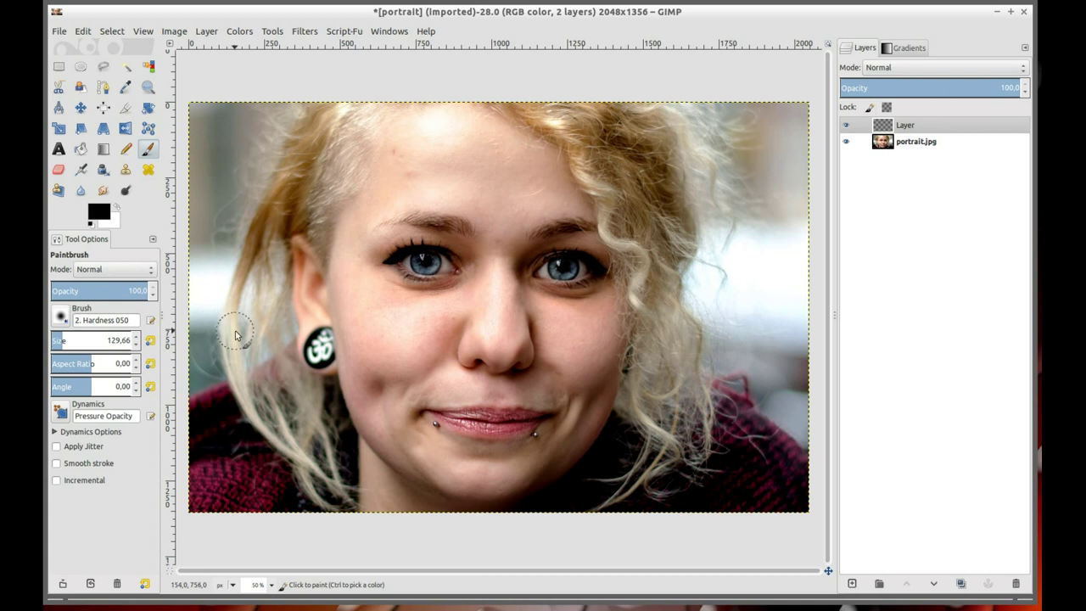
click(76, 340)
mouse_move(580, 101)
mouse_down()
mouse_move(476, 331)
mouse_move(477, 526)
mouse_up()
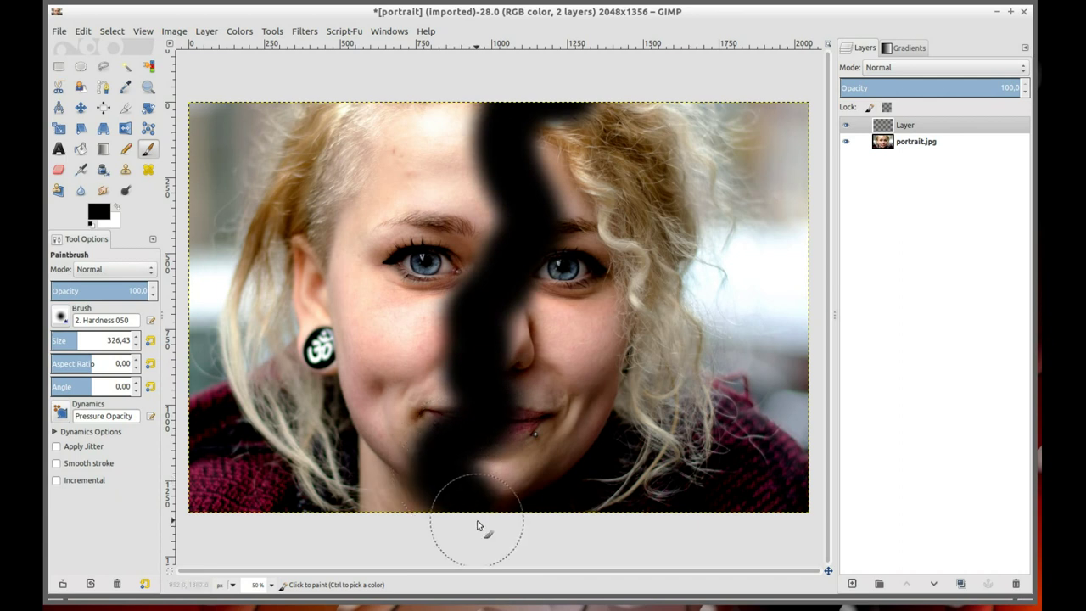
drag(564, 144, 530, 140)
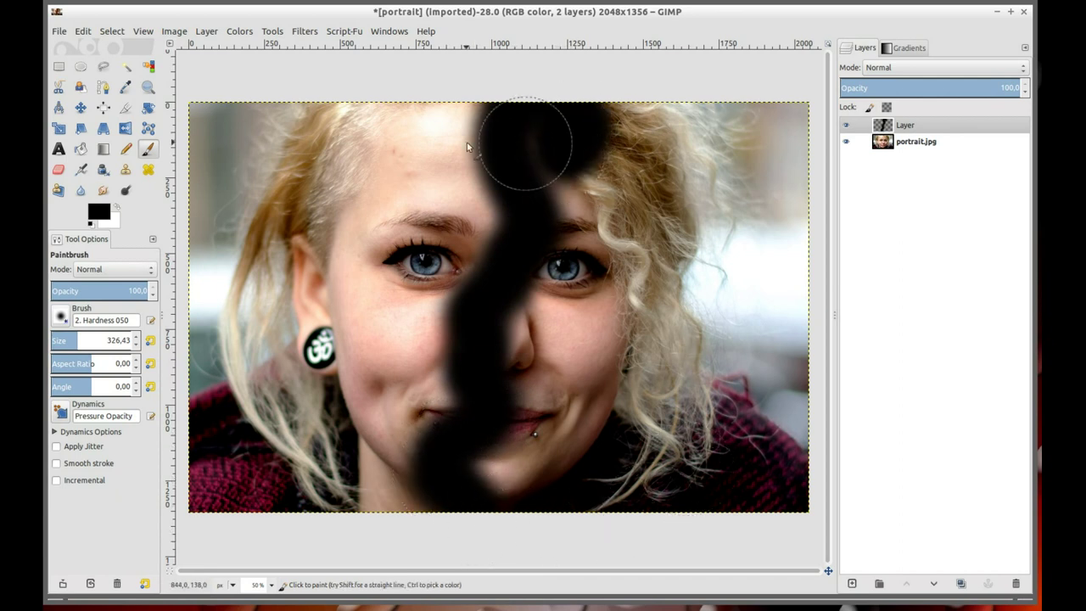
click(81, 148)
click(652, 257)
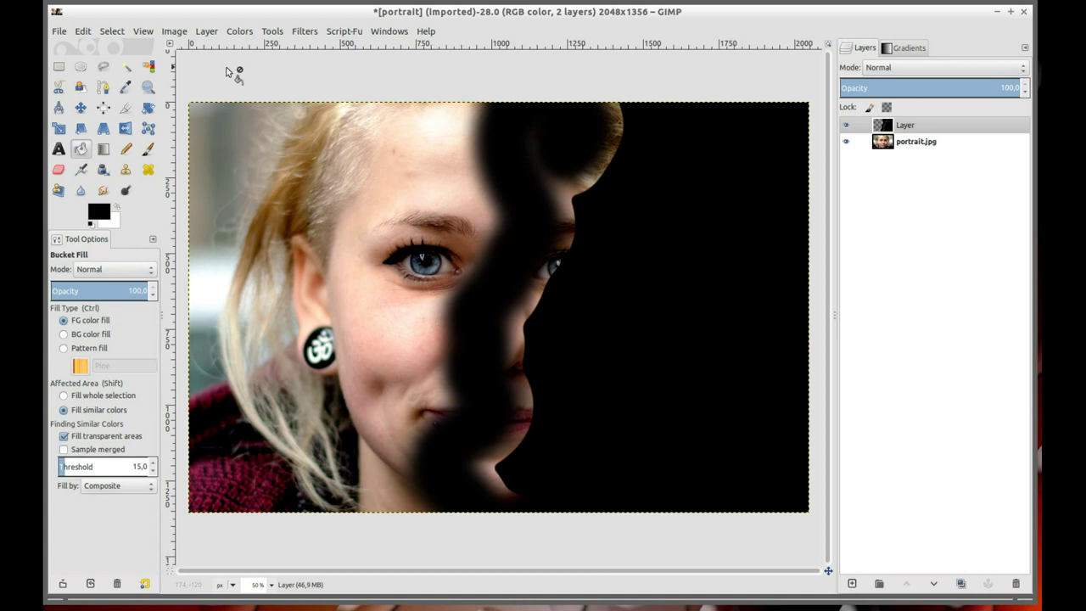
Step: Hide the portrait layer and paint over the light fringe, shrinking the brush to about 152
click(148, 149)
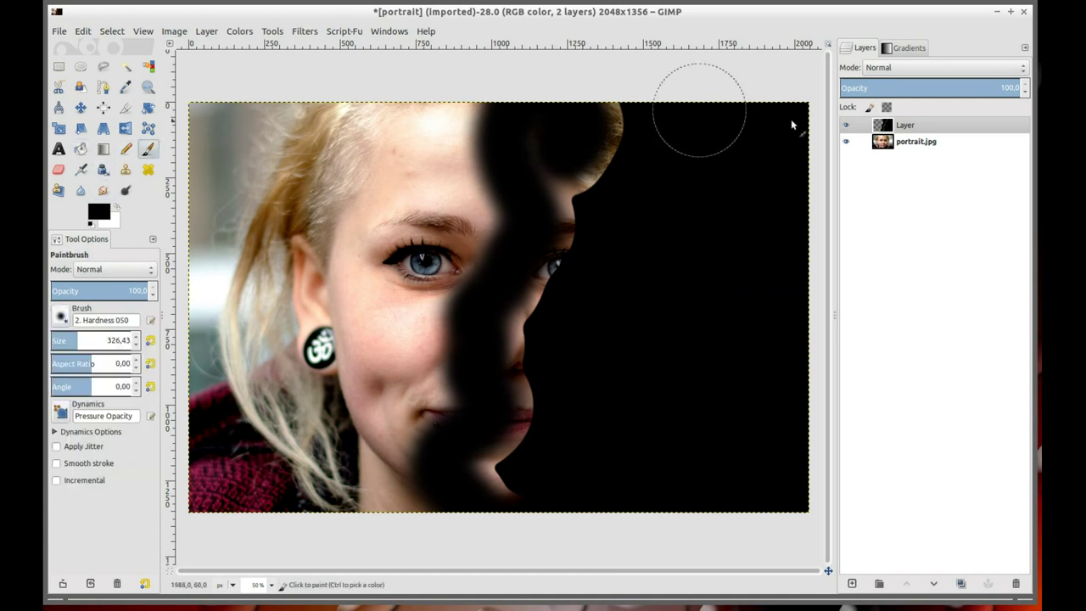
click(845, 141)
mouse_move(623, 131)
mouse_down()
mouse_move(526, 351)
mouse_move(516, 449)
mouse_move(534, 504)
mouse_move(558, 469)
mouse_up()
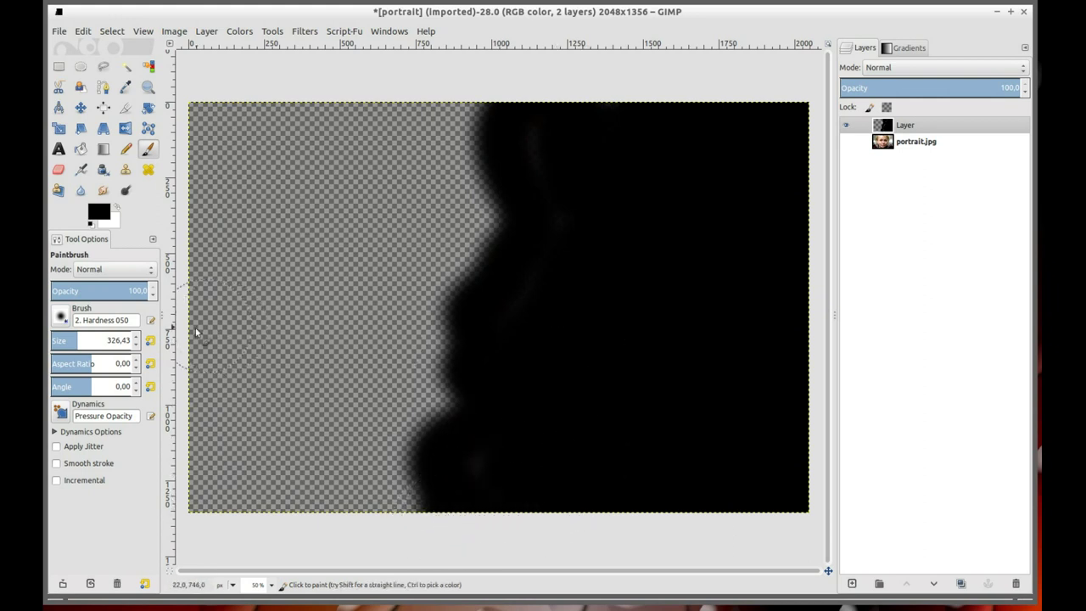
drag(79, 340, 65, 340)
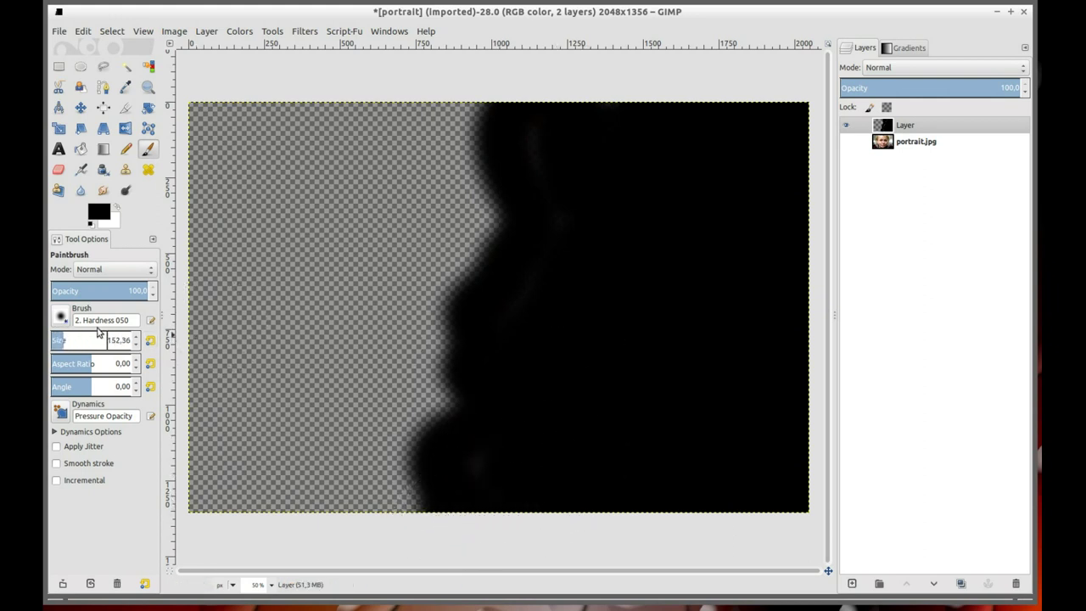
Step: Dab black blobs along the edge by the eye, cheek and chin, with the portrait visible again
click(430, 180)
click(440, 202)
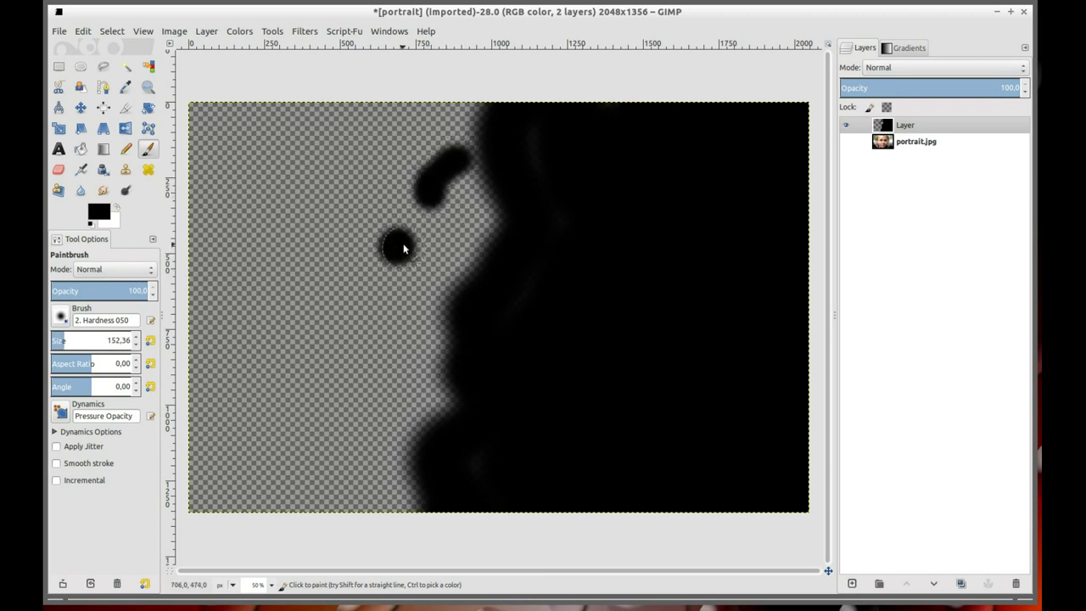
click(846, 141)
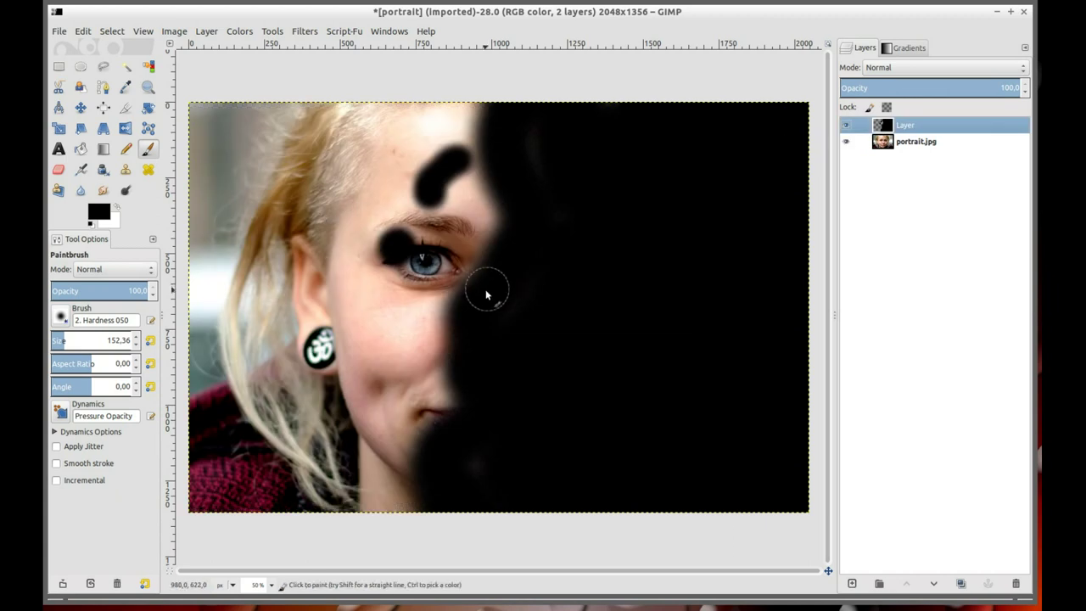
drag(460, 310, 436, 321)
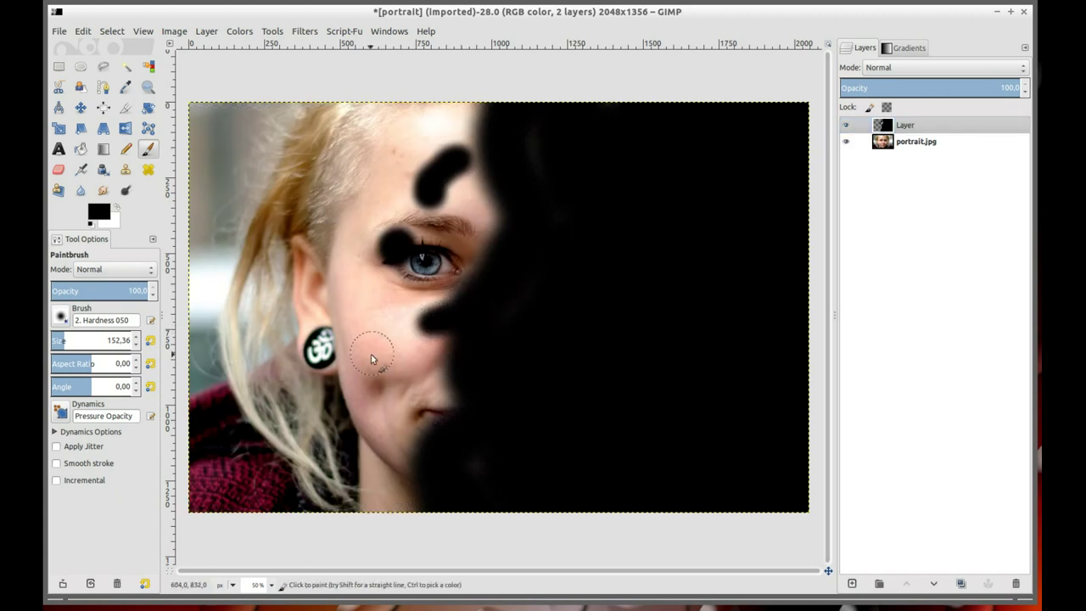
drag(441, 412, 418, 492)
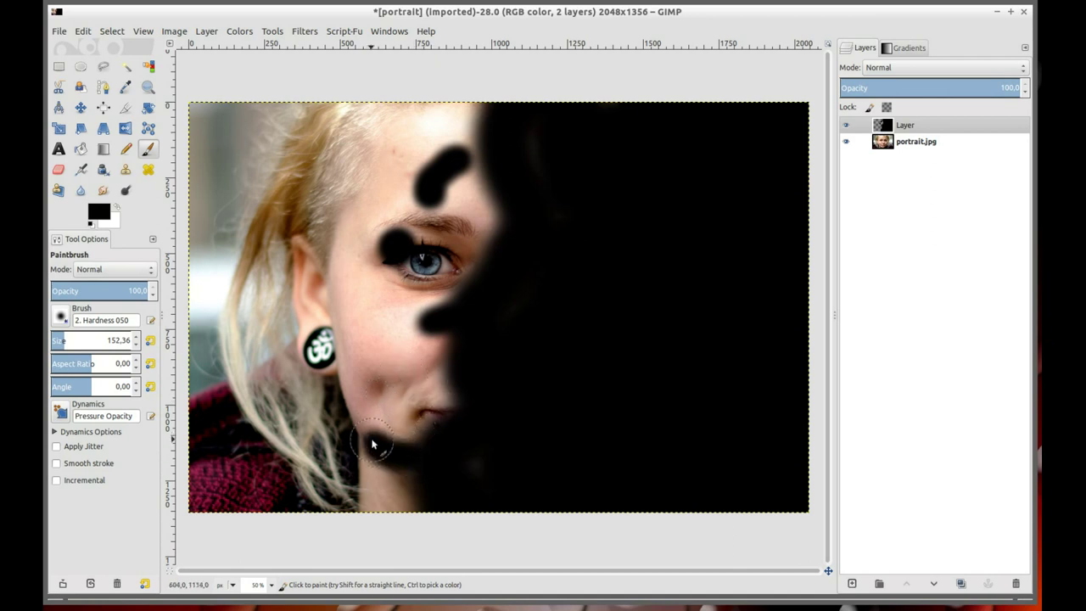
Step: Add black blobs at the hairline, neck and top of the head, then toggle the portrait's visibility
drag(445, 108, 510, 137)
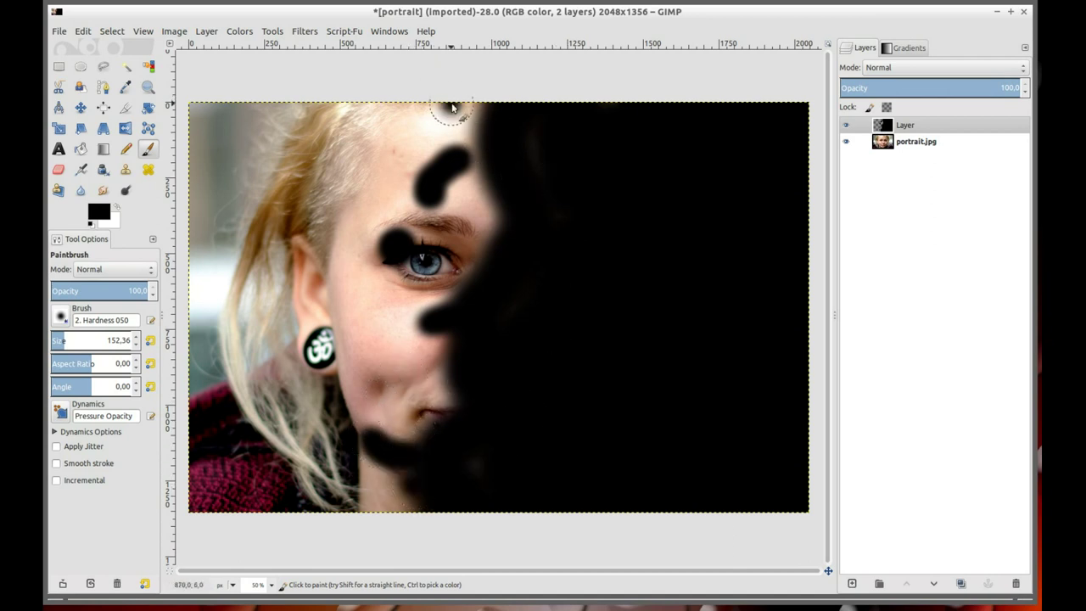
drag(400, 448, 424, 504)
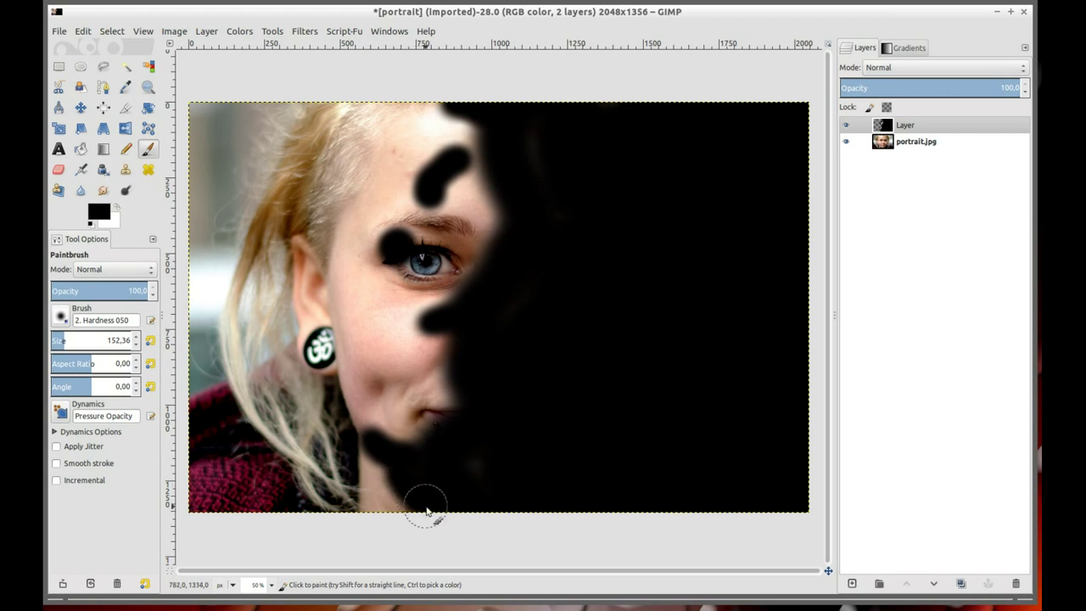
drag(343, 437, 340, 475)
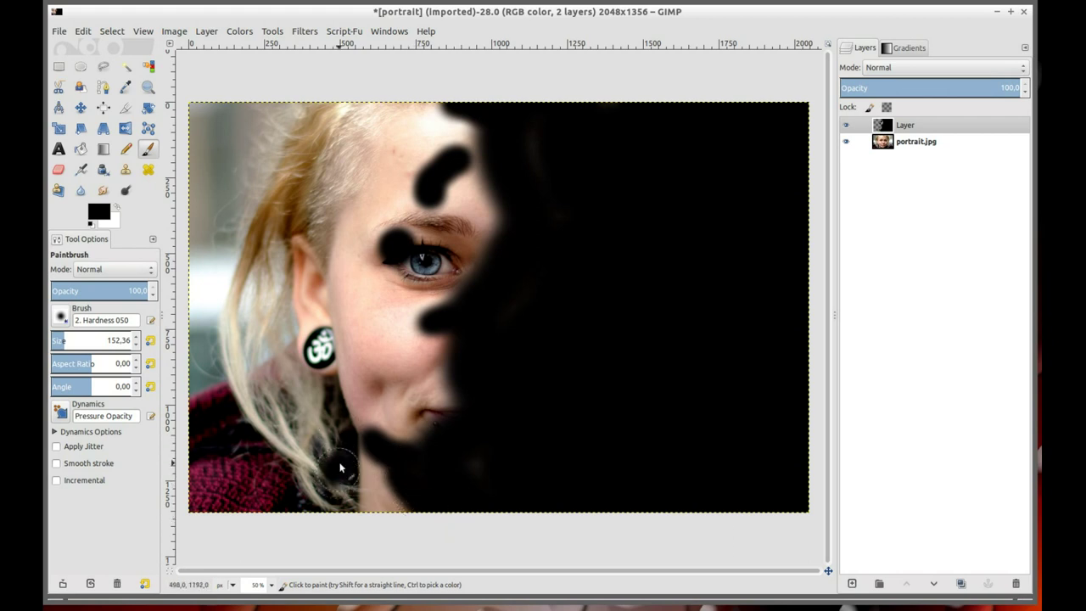
click(409, 112)
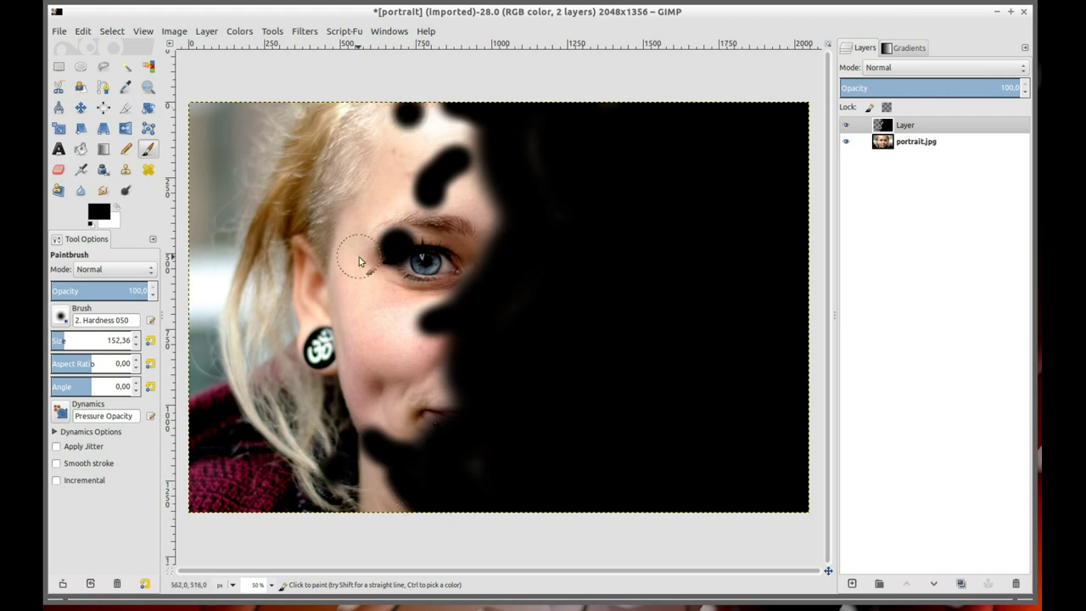
click(846, 142)
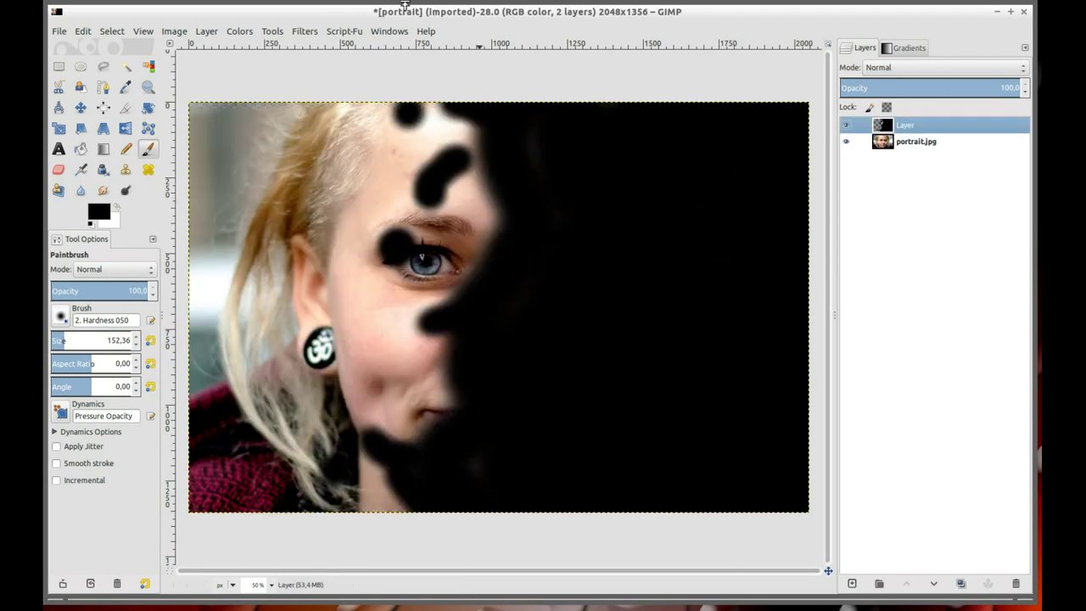
click(306, 32)
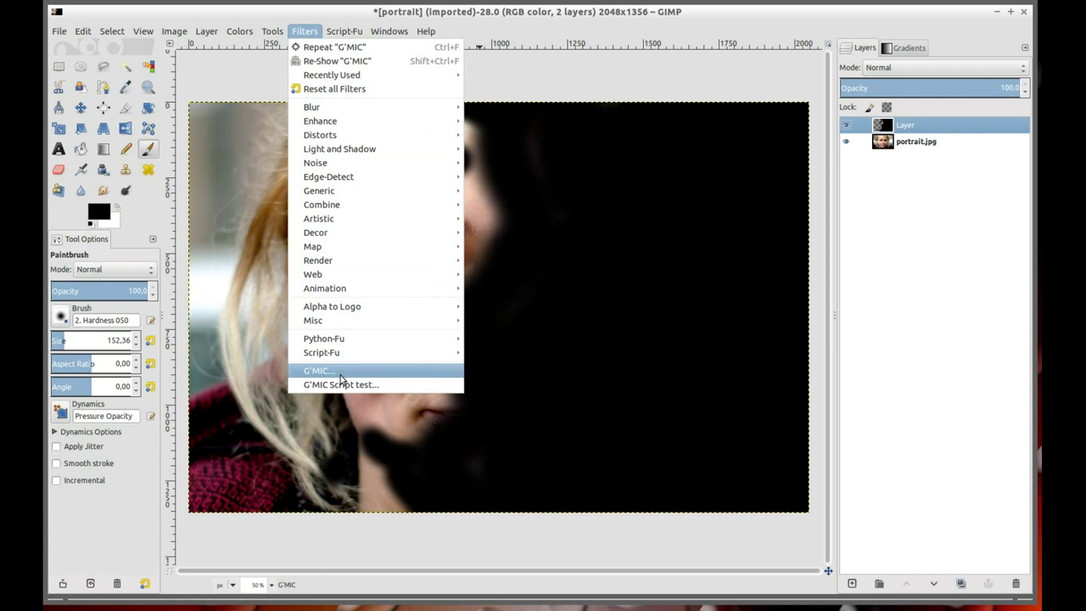
Step: Apply G'MIC Drop water shaped by the top layer's opaque regions, all input layers, refraction 4.37
click(340, 370)
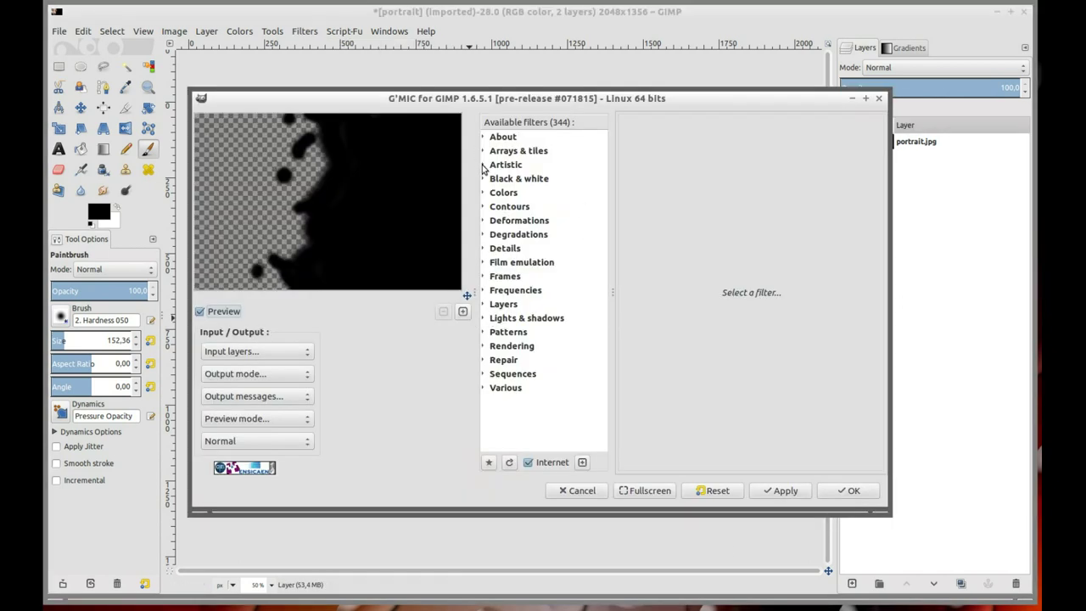
click(484, 220)
click(527, 265)
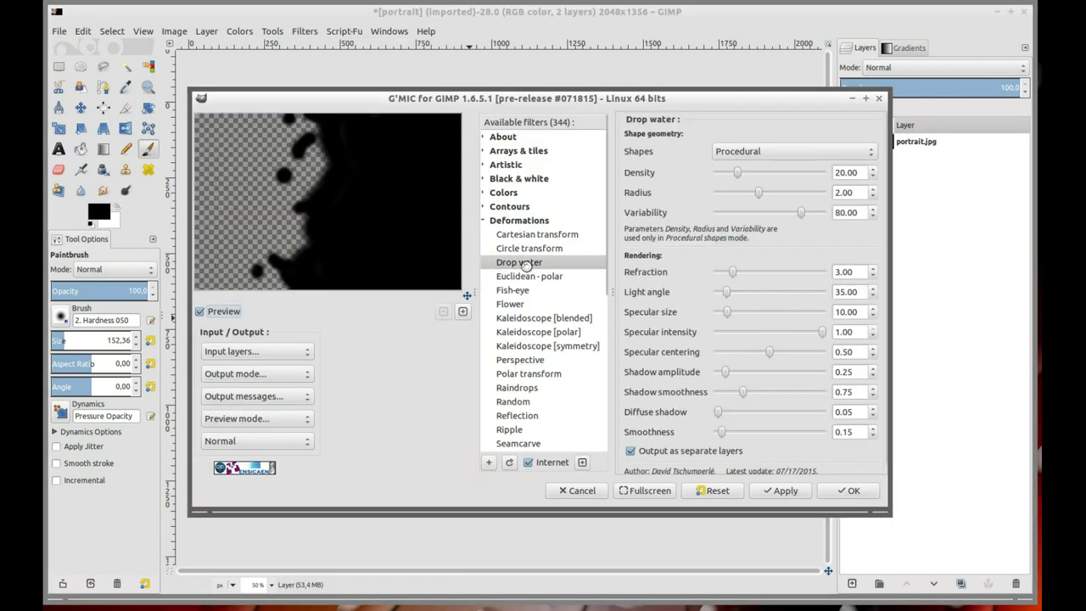
click(719, 152)
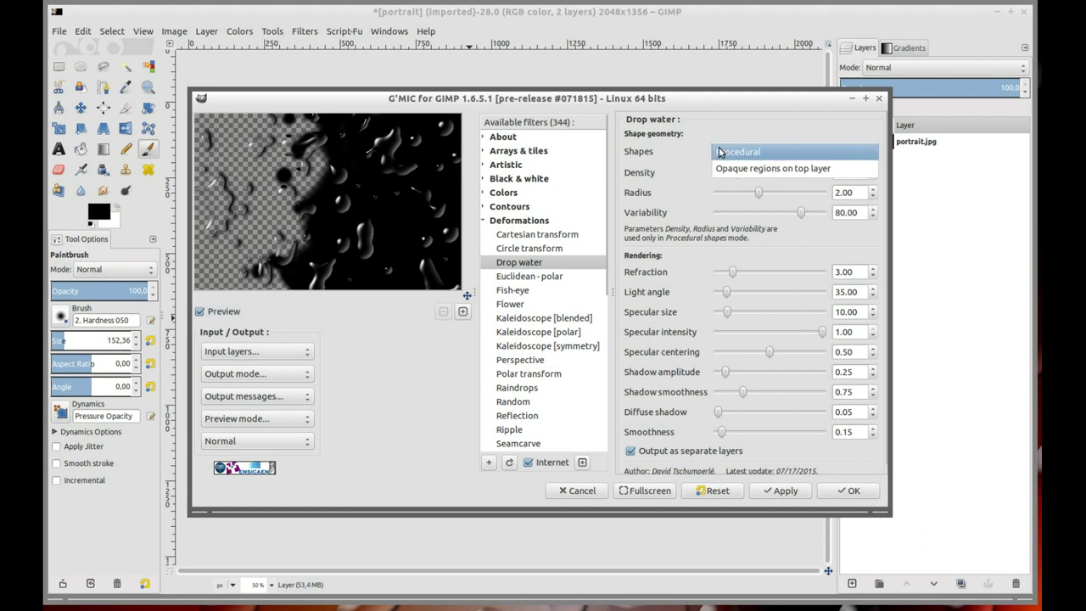
click(846, 169)
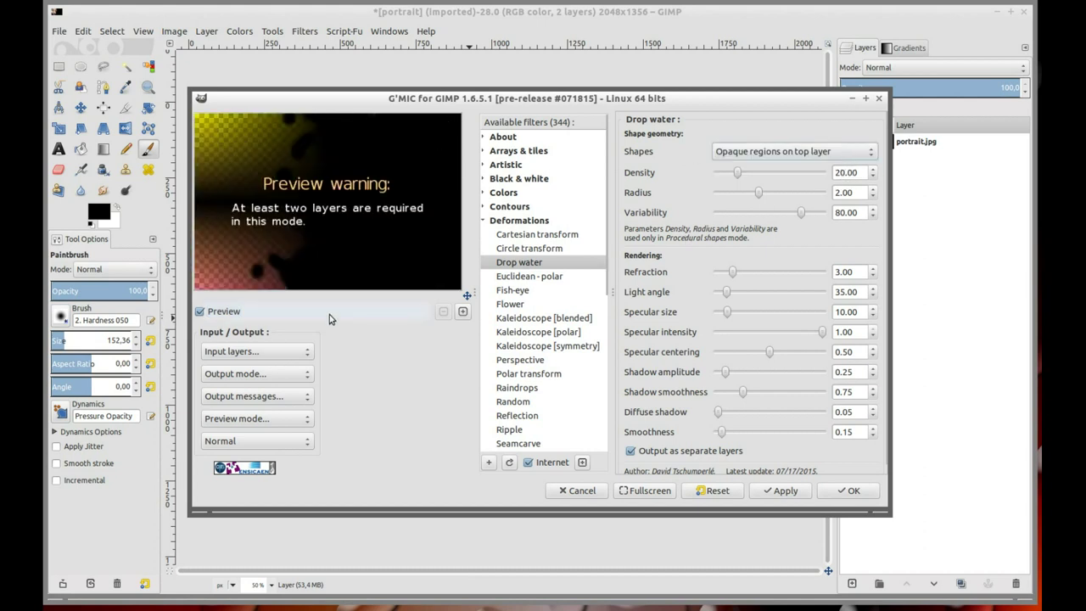
click(278, 352)
click(245, 425)
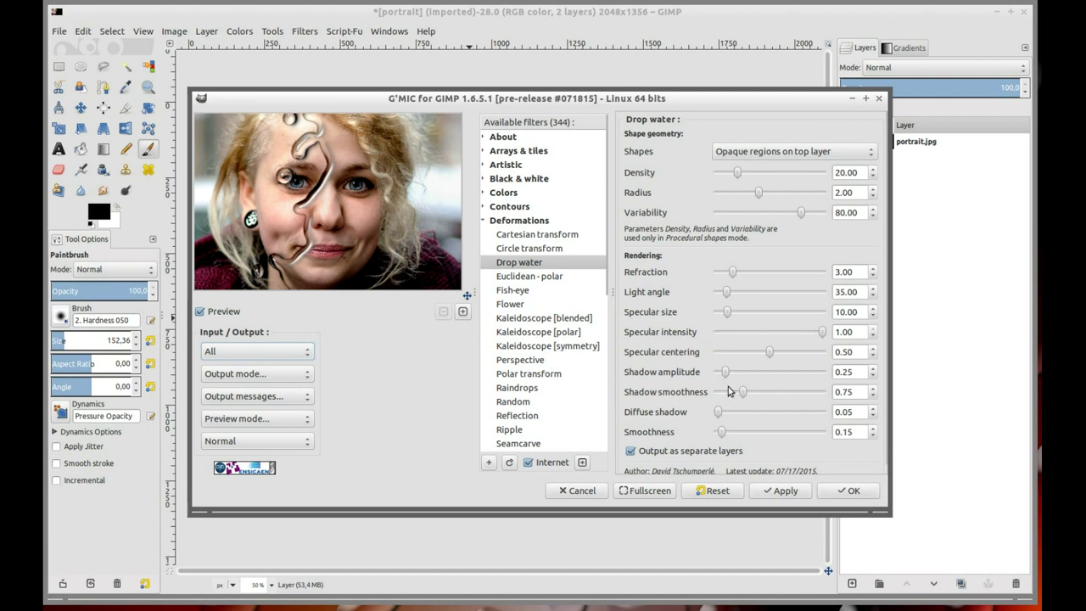
drag(734, 272, 739, 273)
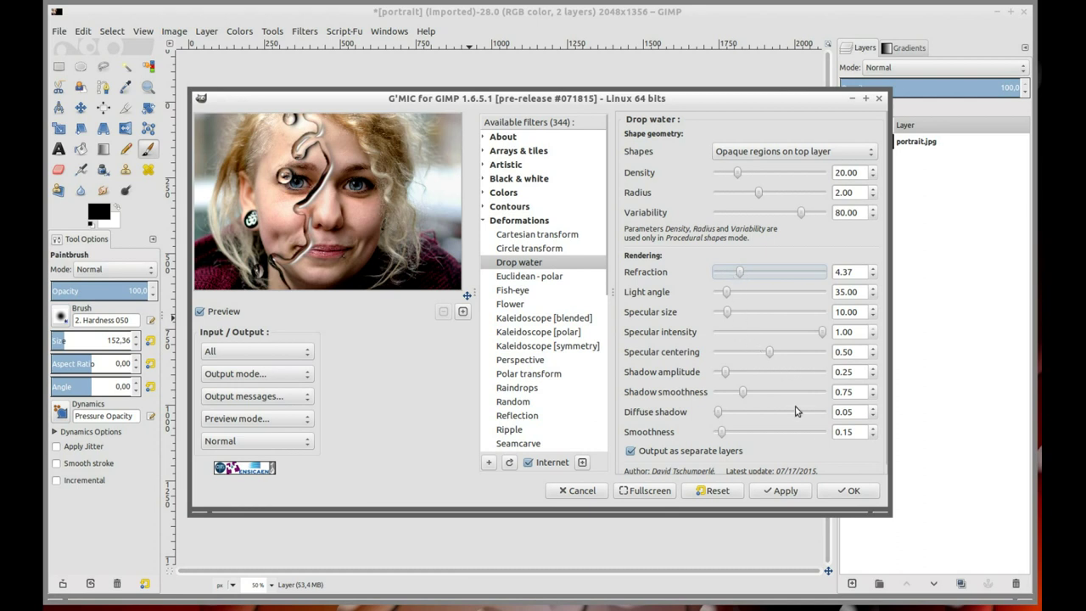
click(849, 492)
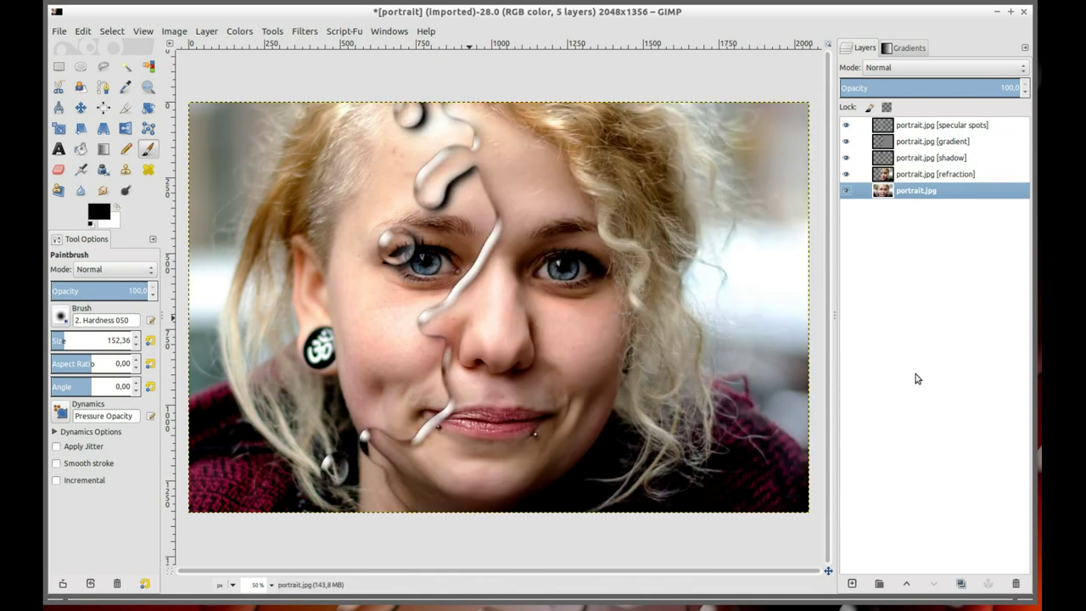
Step: Check the drops by toggling the portrait, then lower the shadow layer to about 34% opacity
click(845, 192)
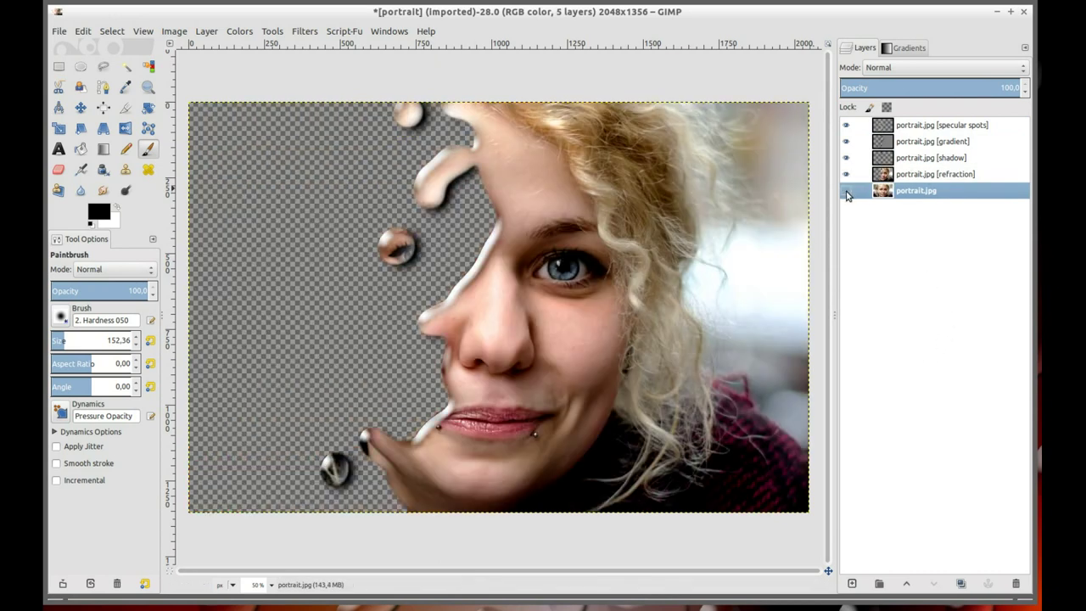
click(846, 192)
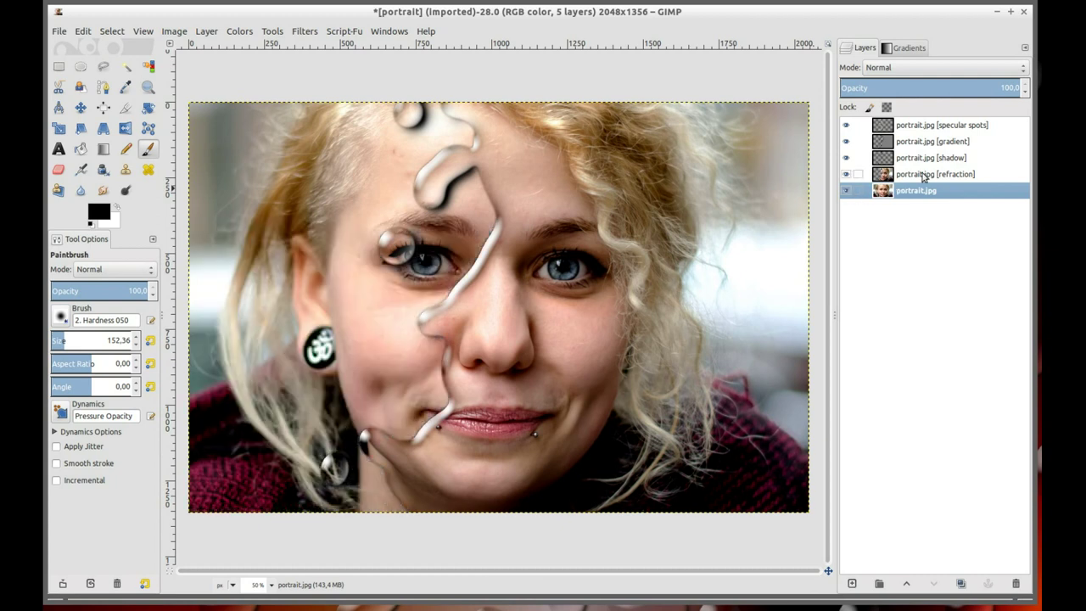
click(929, 158)
drag(931, 88, 901, 89)
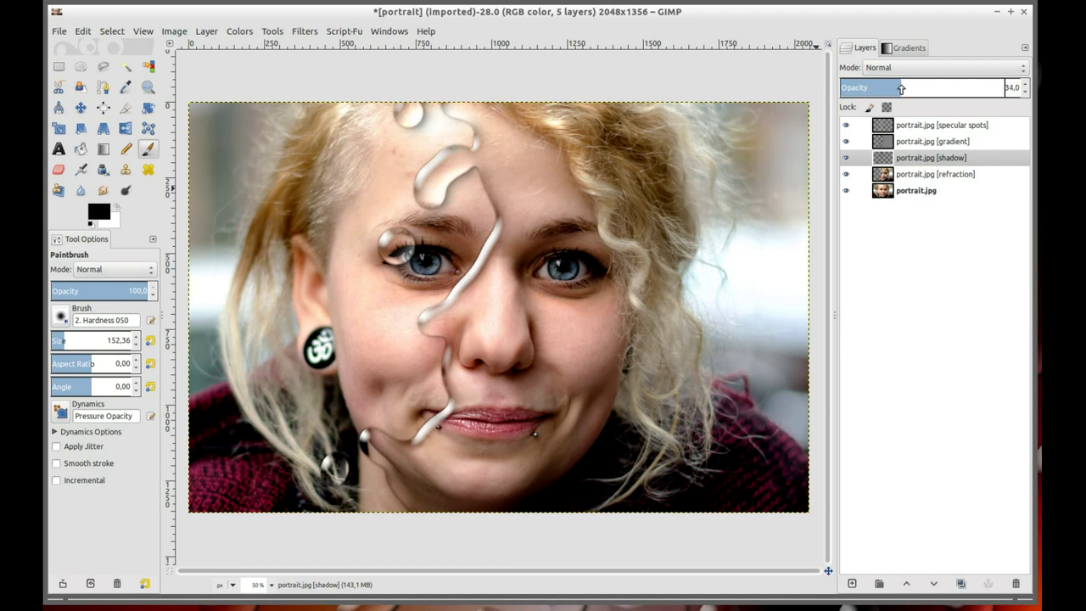
click(916, 192)
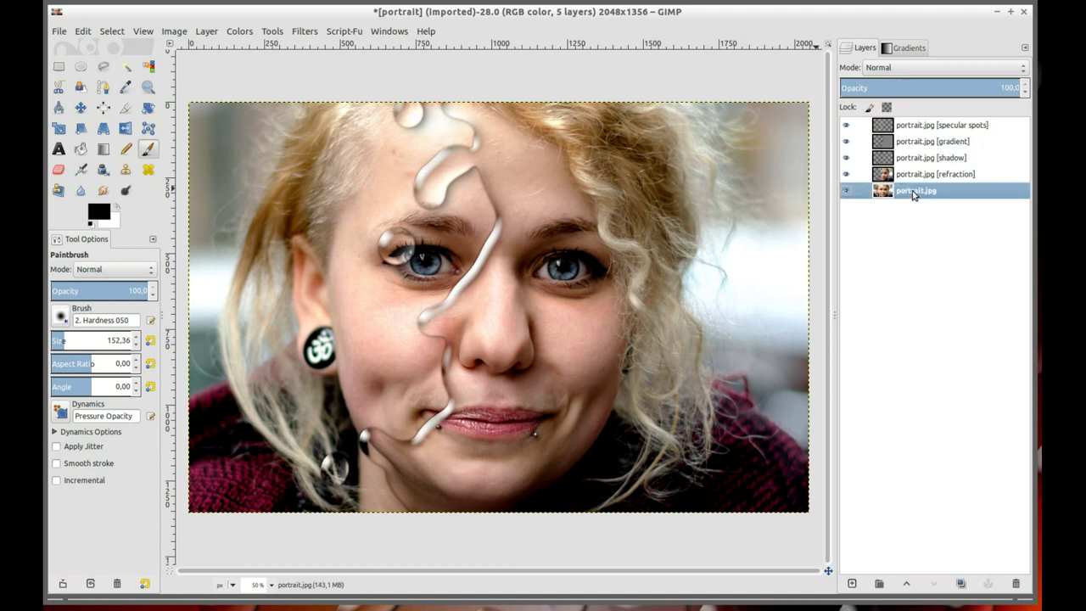
click(241, 32)
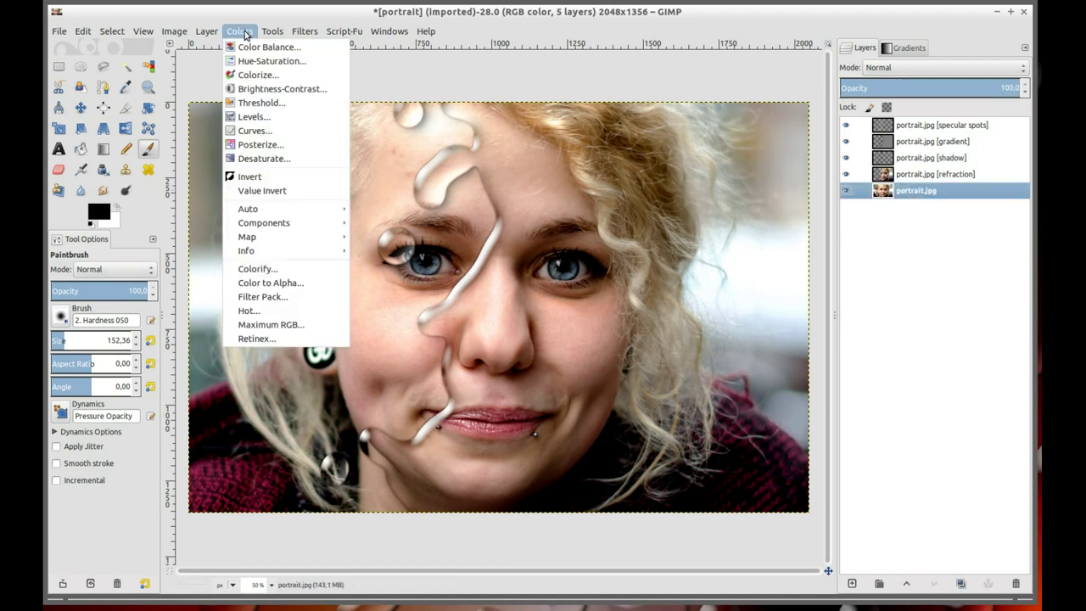
Step: Colorize the base portrait with Hue 39, Saturation 10 and Lightness -16
click(253, 76)
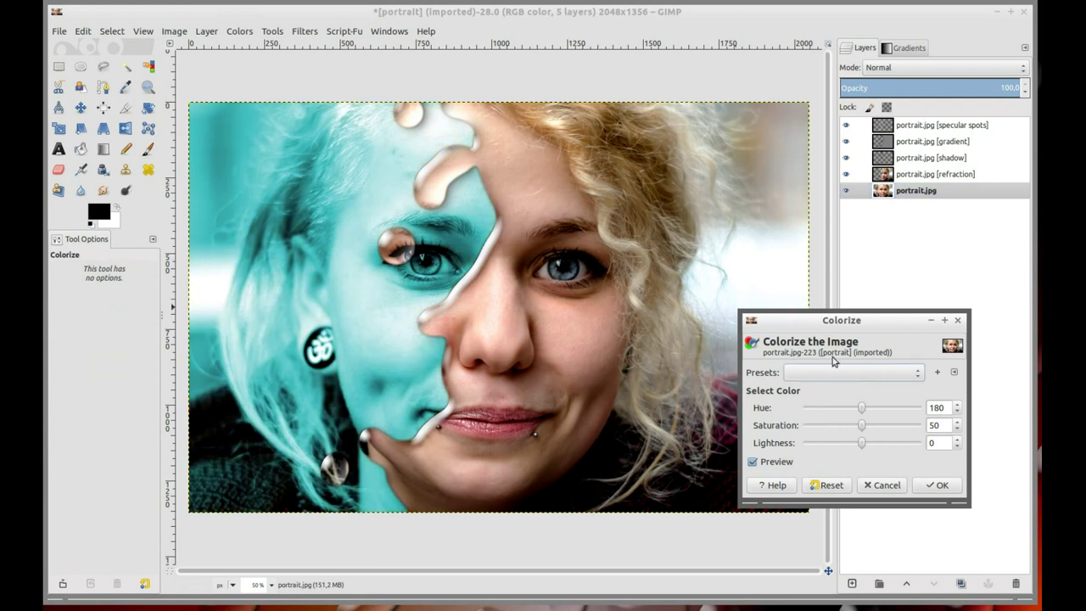
mouse_move(851, 422)
mouse_down()
mouse_move(861, 427)
mouse_move(829, 429)
mouse_move(858, 411)
mouse_move(821, 411)
mouse_move(816, 431)
mouse_move(820, 411)
mouse_up()
drag(864, 443, 852, 444)
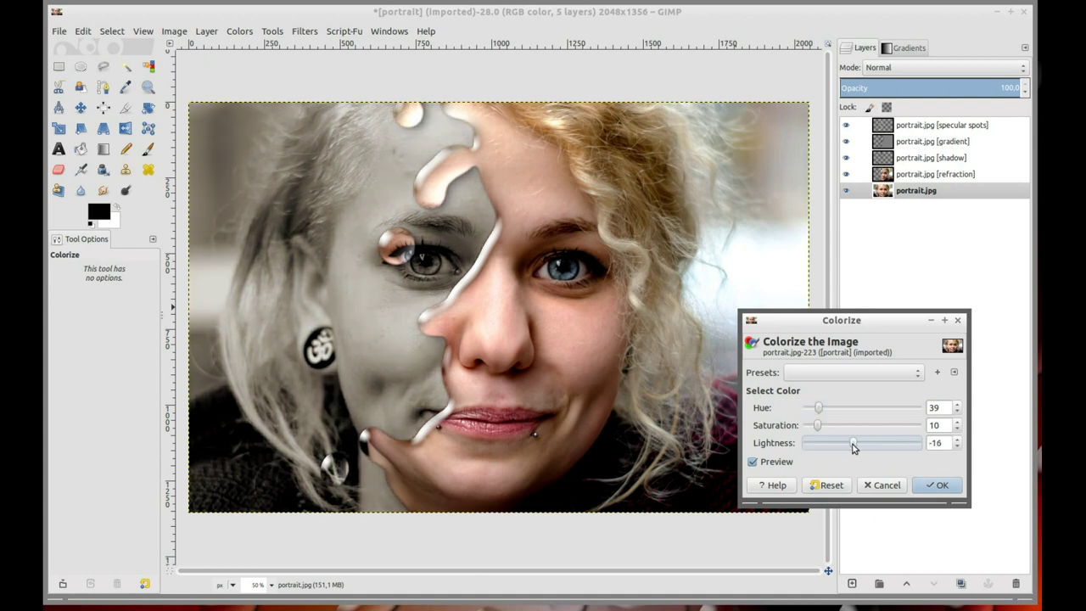
click(940, 487)
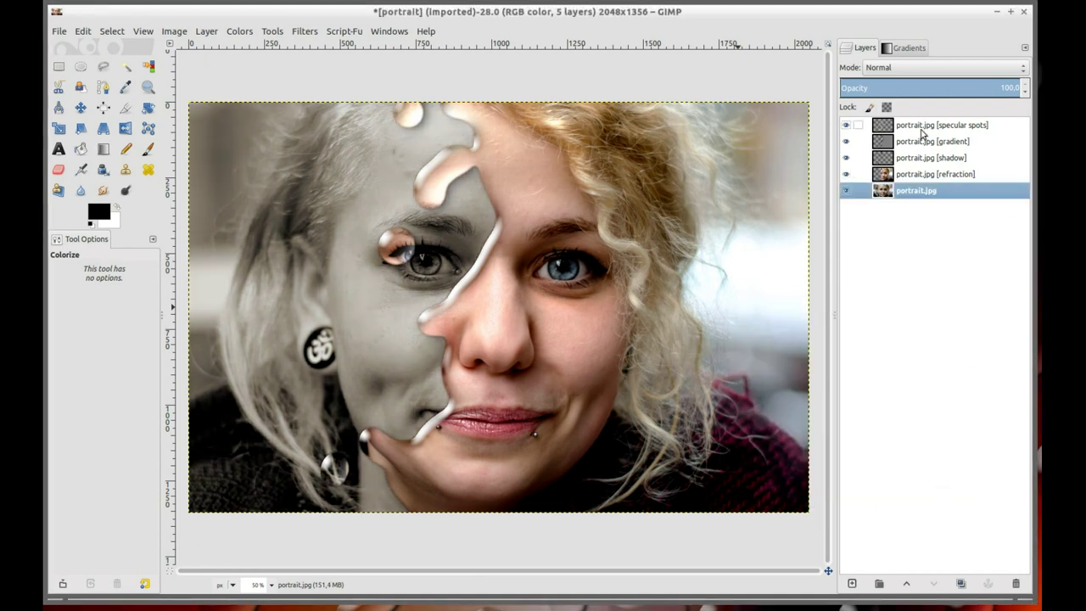
click(959, 174)
Step: Give the refraction layer Brightness 12 and Contrast 16 with Brightness-Contrast
click(252, 33)
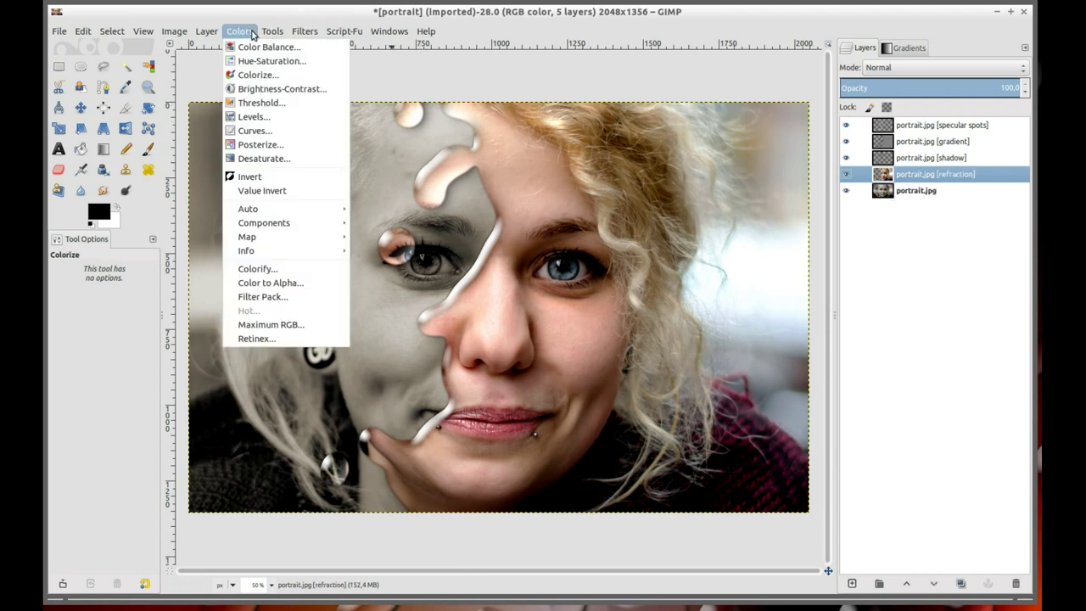
click(254, 90)
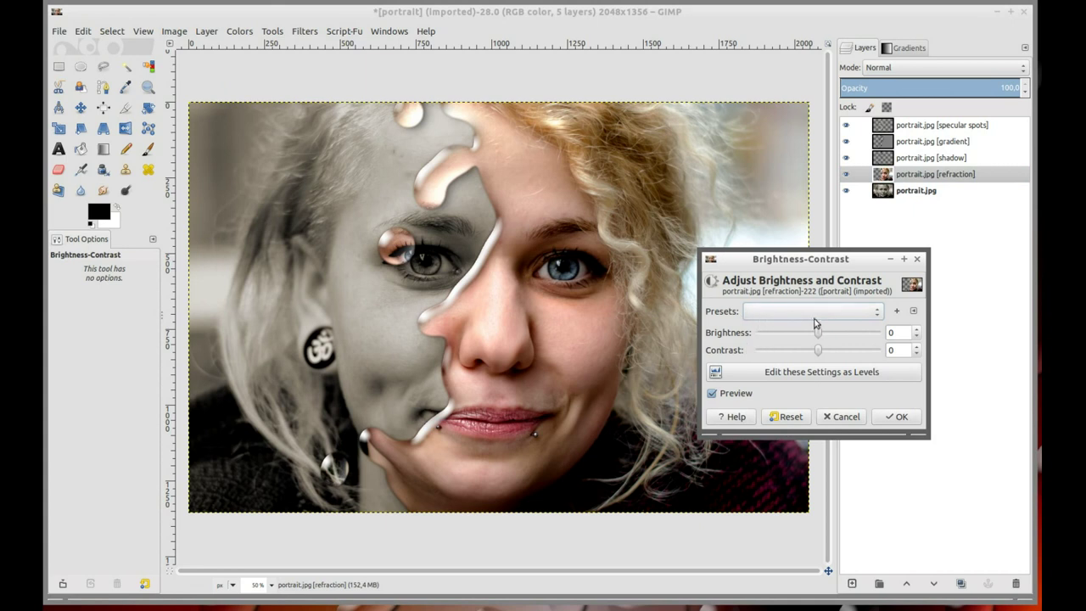
drag(822, 334, 829, 352)
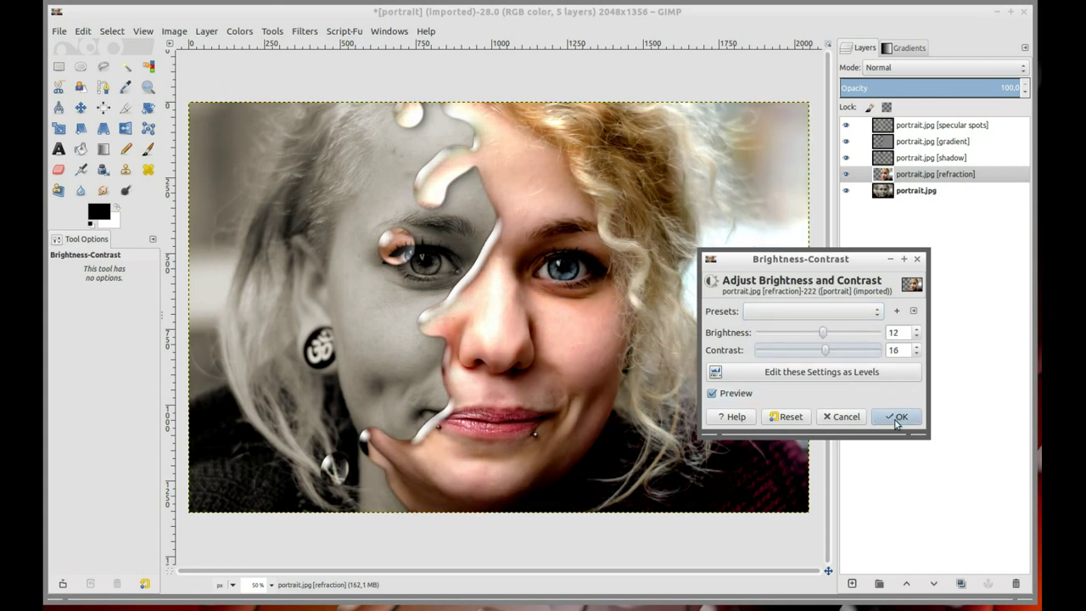
click(897, 416)
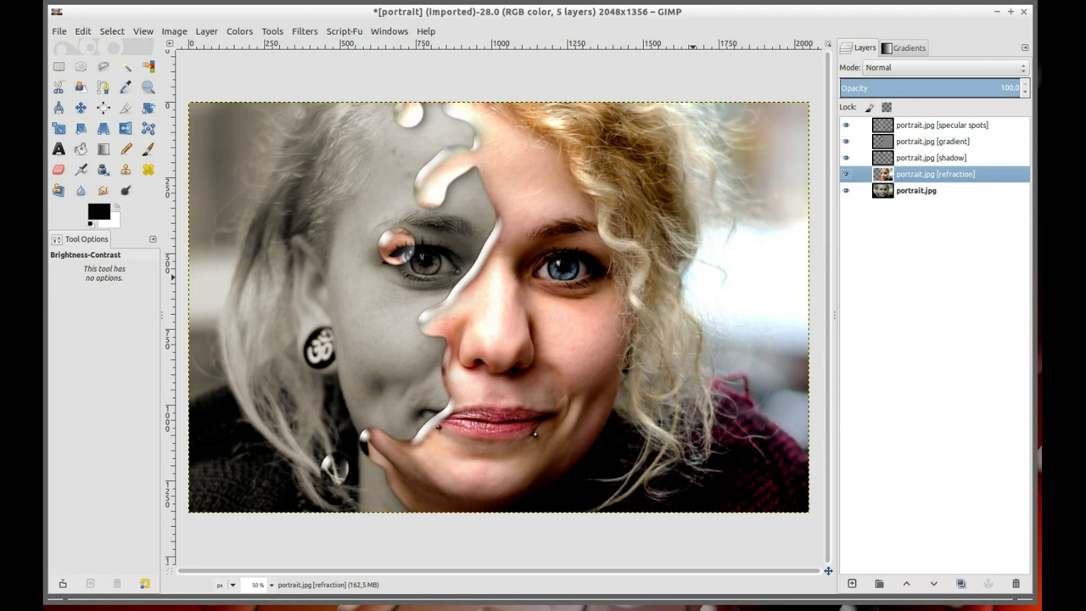